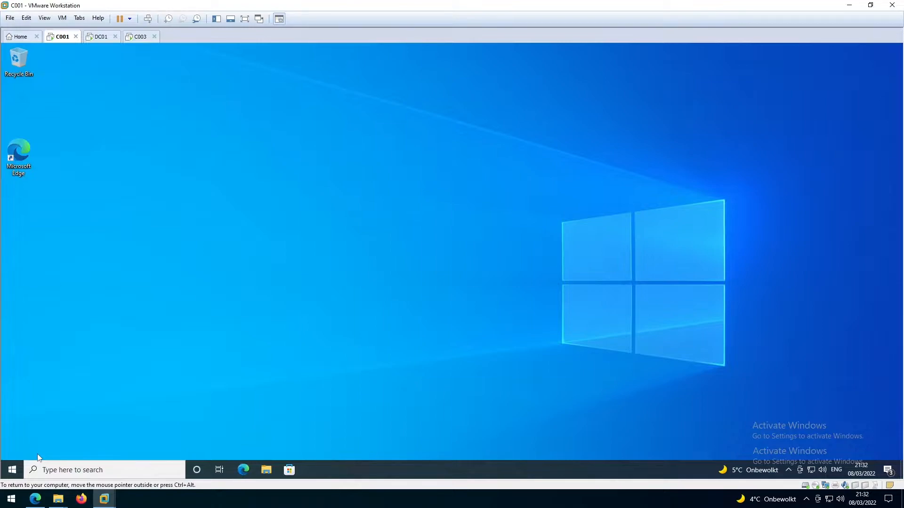
Step: From the Start right-click menu, go to Settings > System > About for C001
right_click(12, 472)
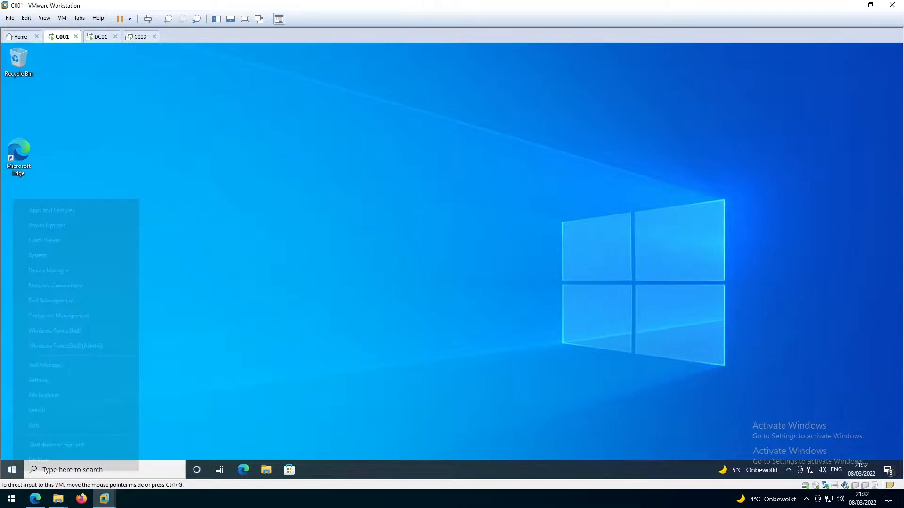
left_click(40, 381)
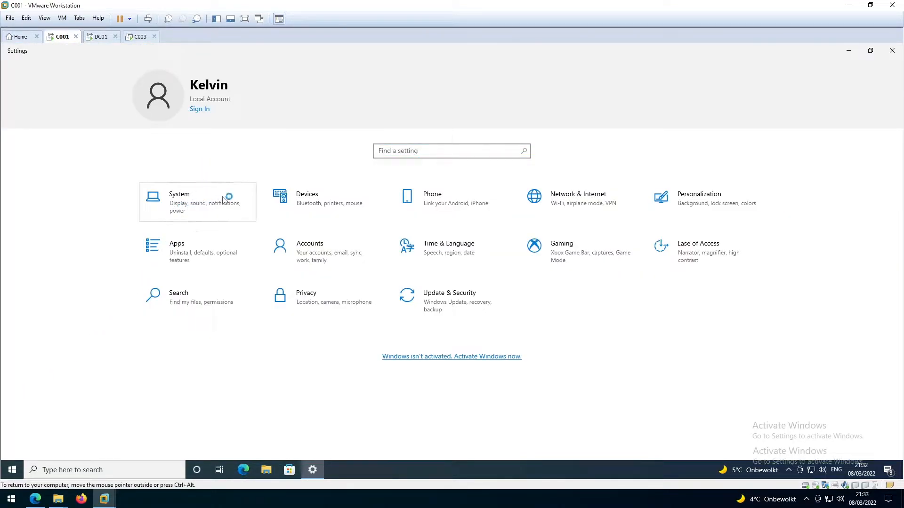
left_click(193, 203)
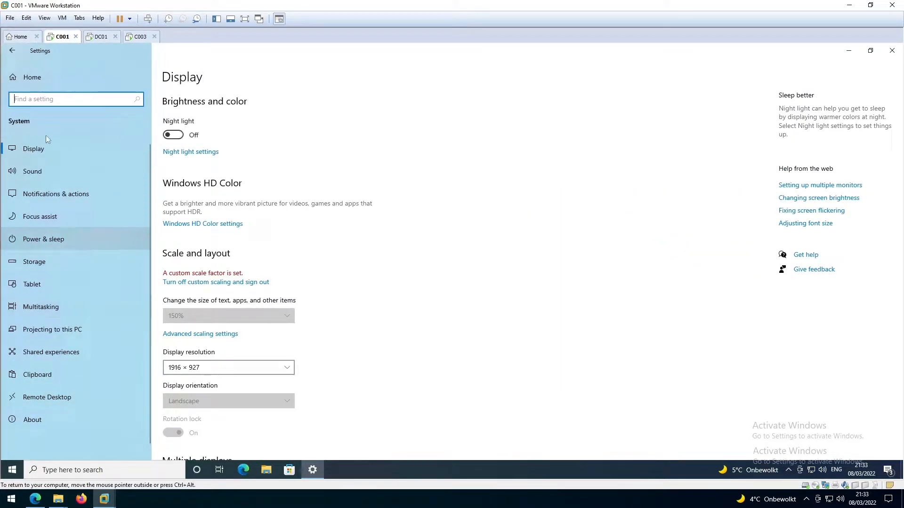
left_click(40, 423)
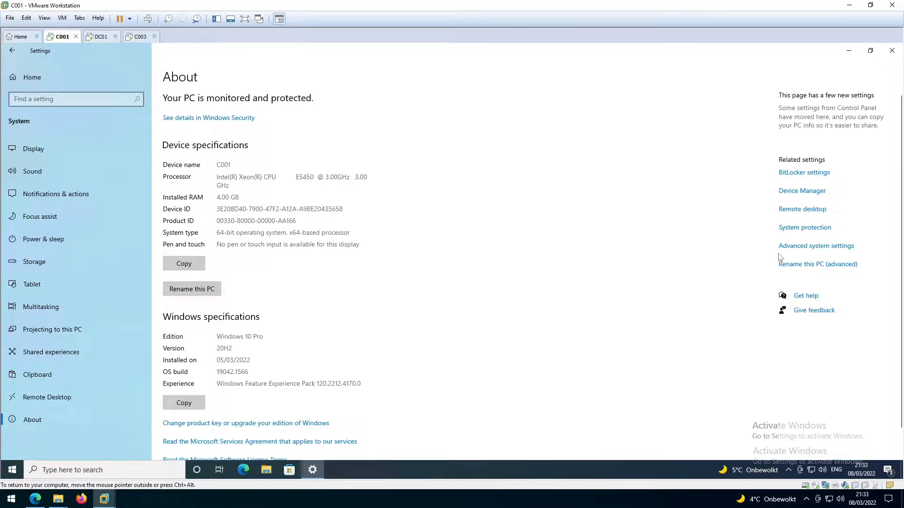
Step: Open Advanced system settings' Computer Name tab and the Computer Name/Domain Changes dialog, moving it aside
left_click(803, 247)
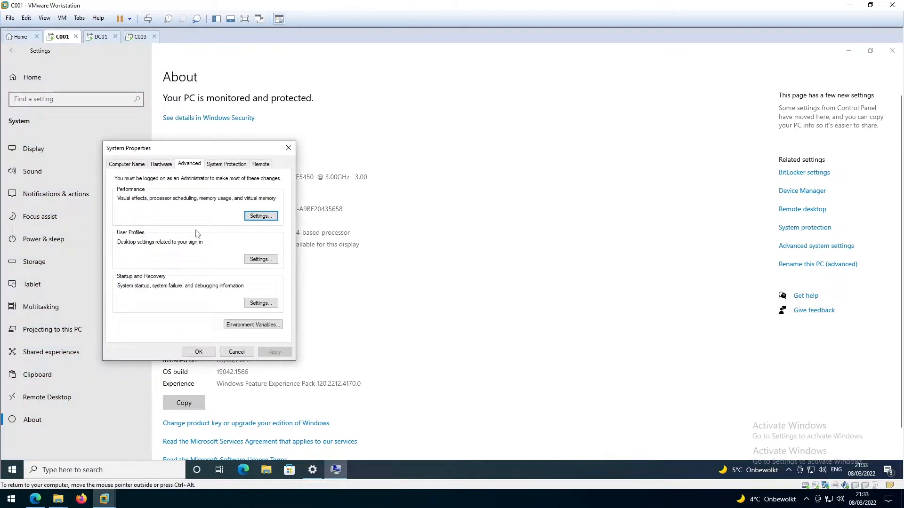
left_click(123, 166)
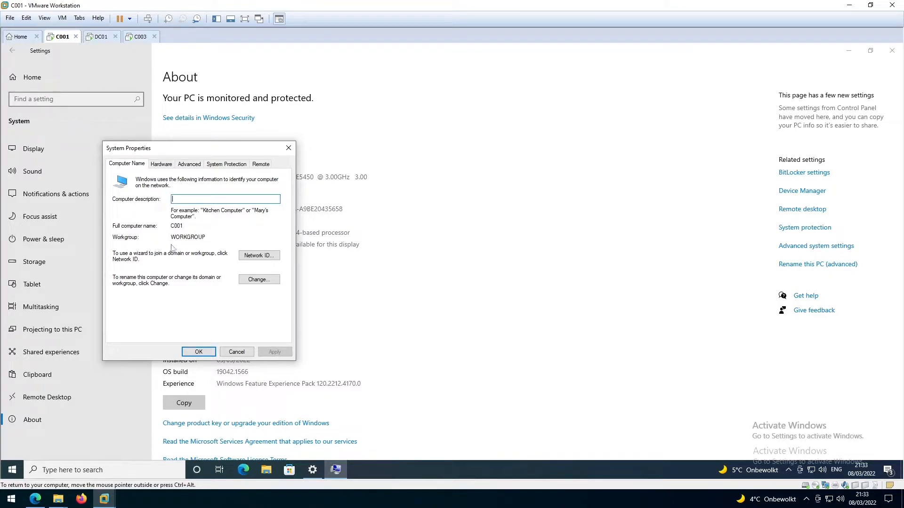
left_click(259, 280)
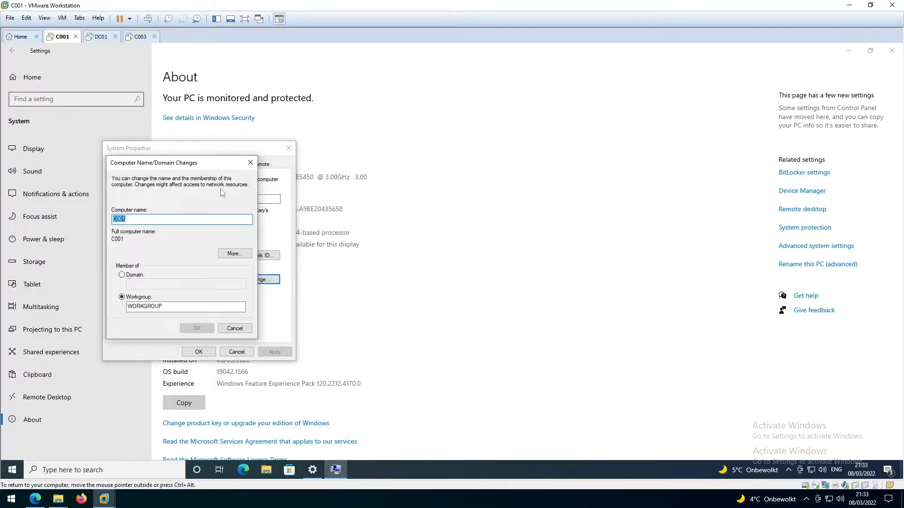
left_click_drag(218, 162, 370, 167)
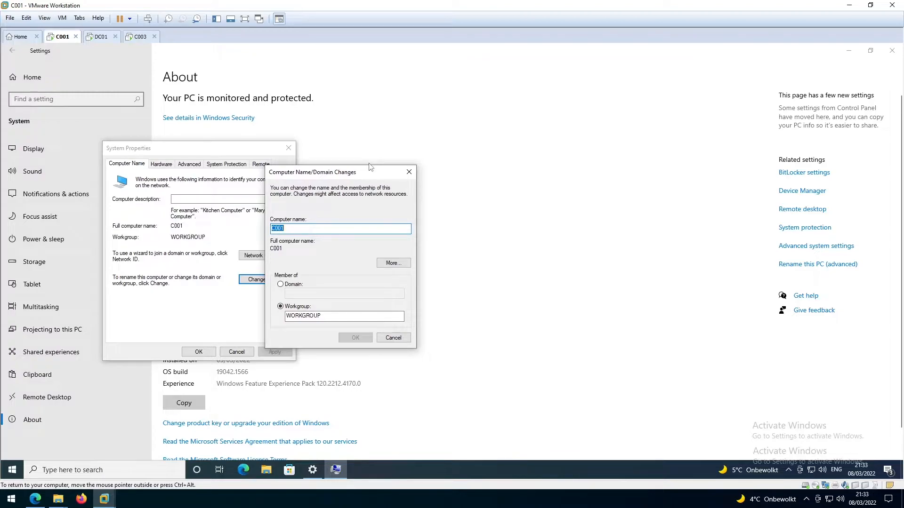
Step: Launch Command Prompt by running cmd from the Run box
key("super+r")
type("cmd")
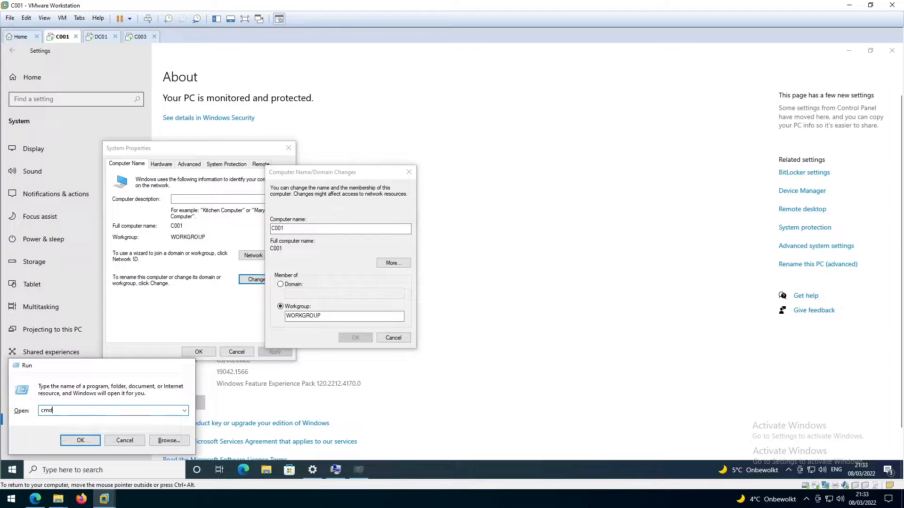
key("Return")
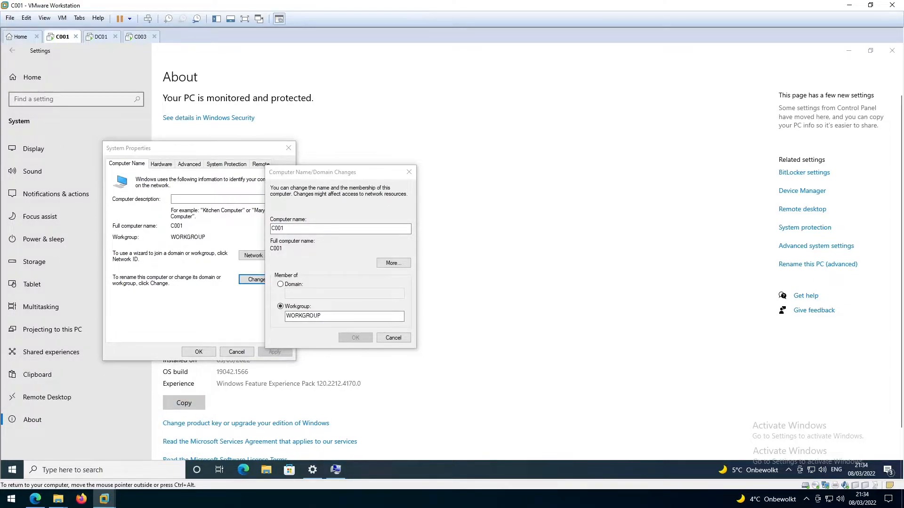
left_click(197, 163)
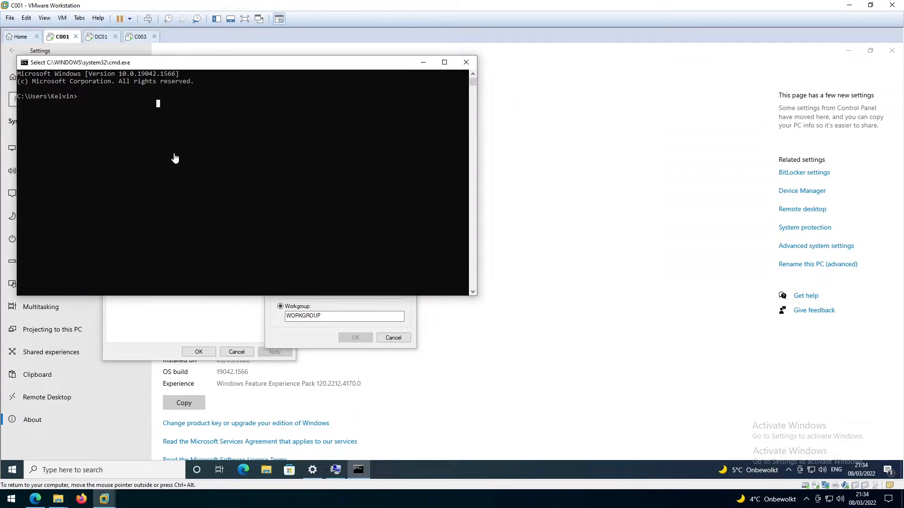
Step: Ping DC01 and run nslookup DC01, then close the console
type("ping DC")
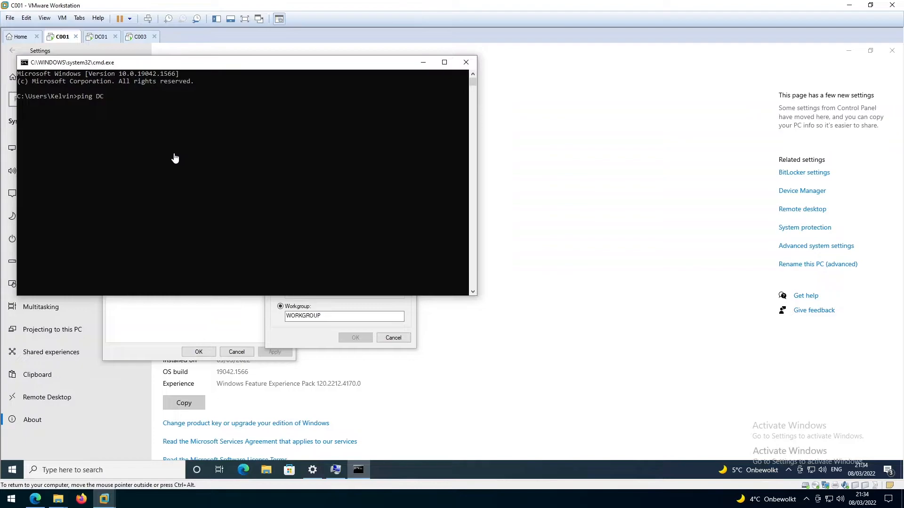
type("01")
key("Return")
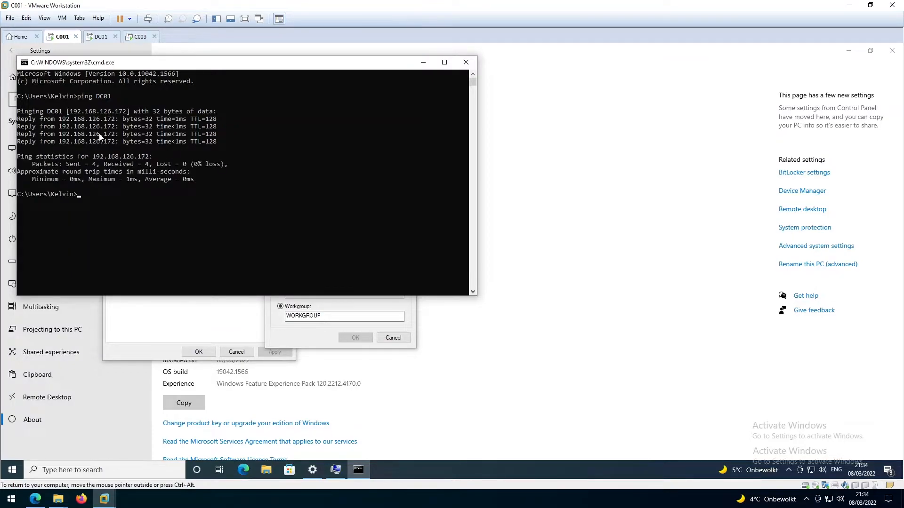
type("nslookup DC01")
key("Return")
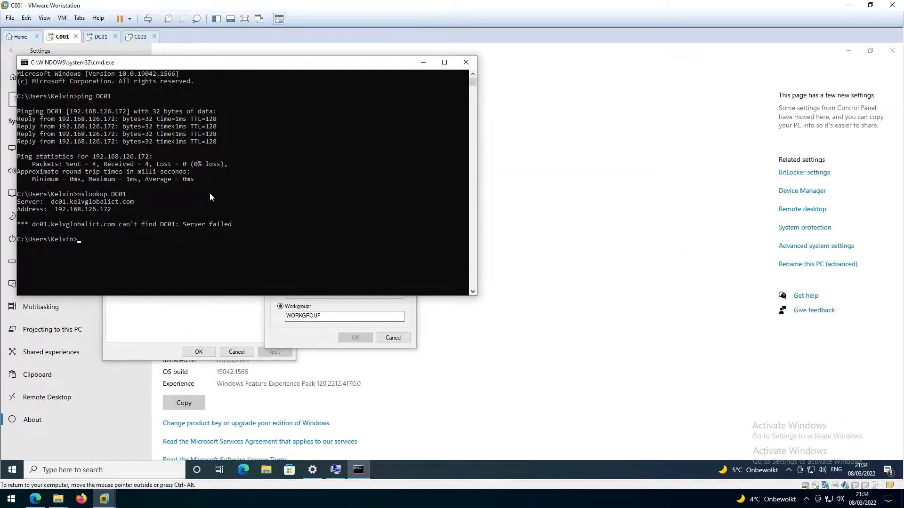
left_click(466, 64)
Step: Make C001 a member of the kelvglobalict.com domain and submit the change
left_click(292, 286)
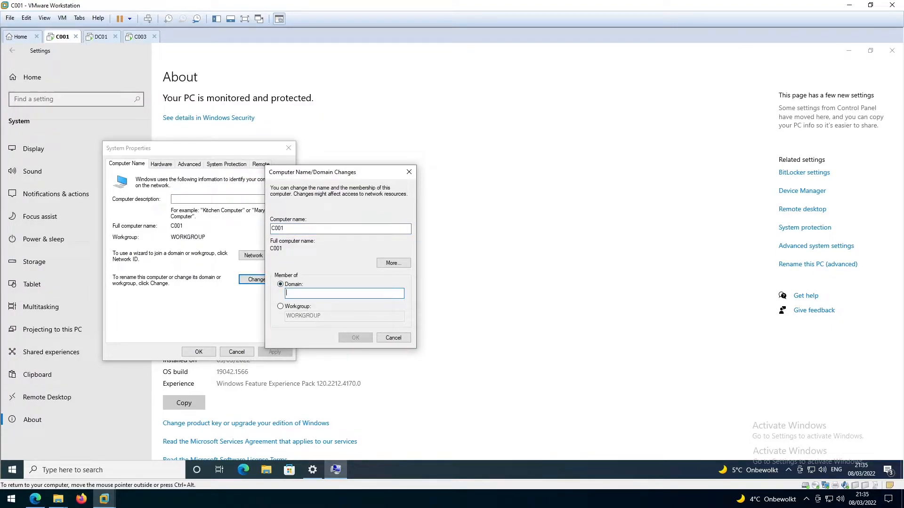
type("kelvglobal")
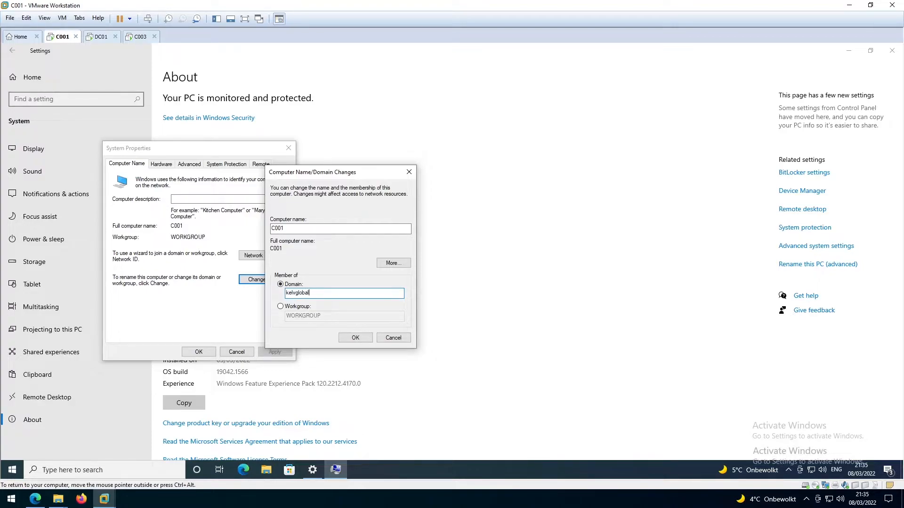
type("ict.com")
left_click(355, 338)
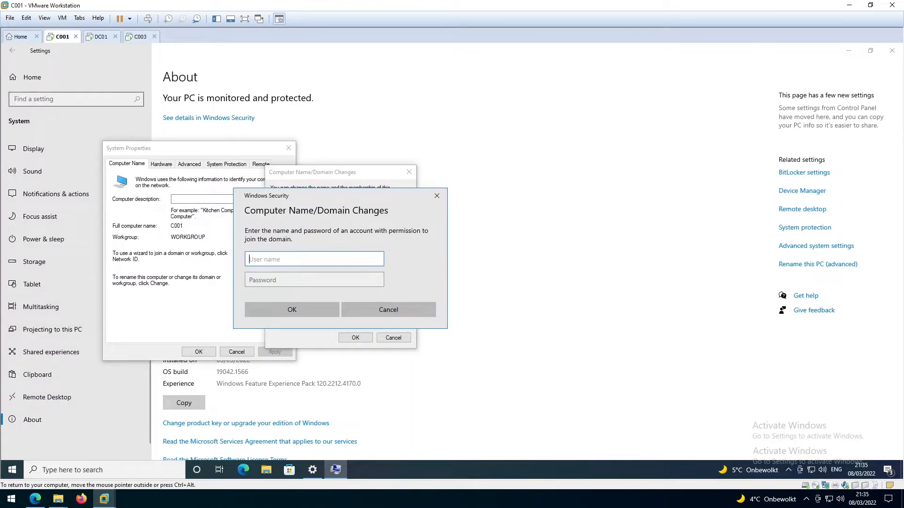
Step: Authenticate with the administrator account and its password to approve the domain join
type("administrator")
key("Tab")
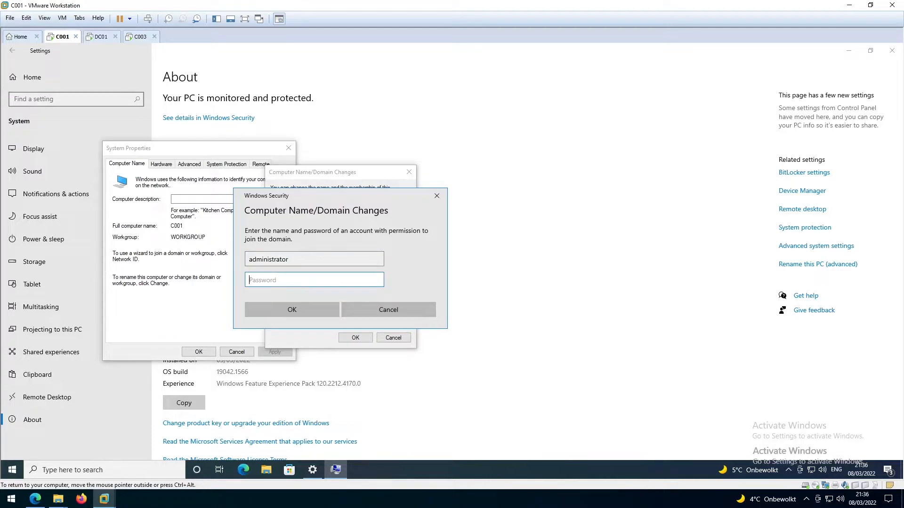
key("ctrl+v")
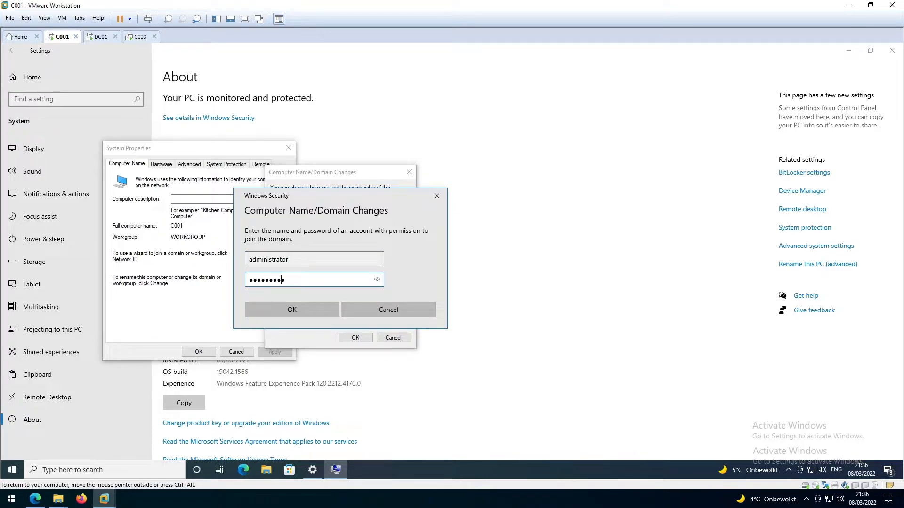
double_click(253, 281)
type("P••••••••")
left_click(302, 311)
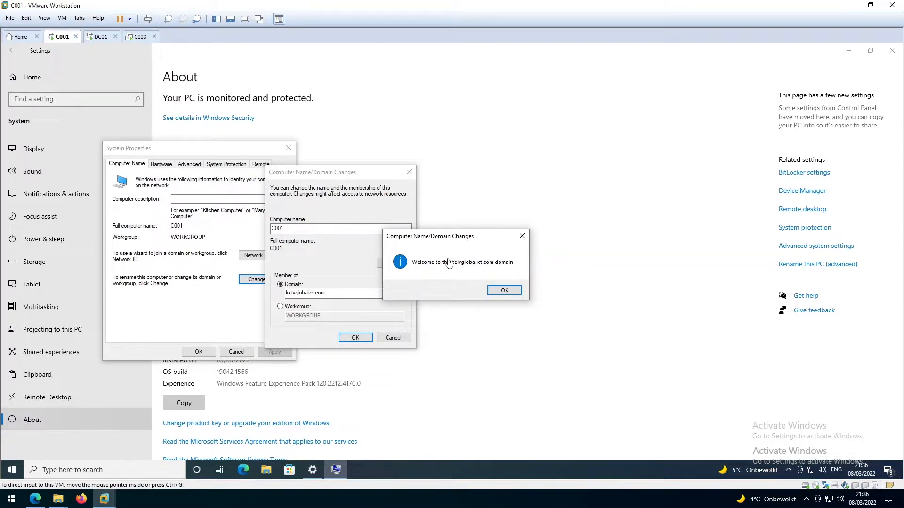
Step: Acknowledge the welcome and restart notices, close System Properties, and restart C001 now
left_click(503, 290)
left_click(356, 337)
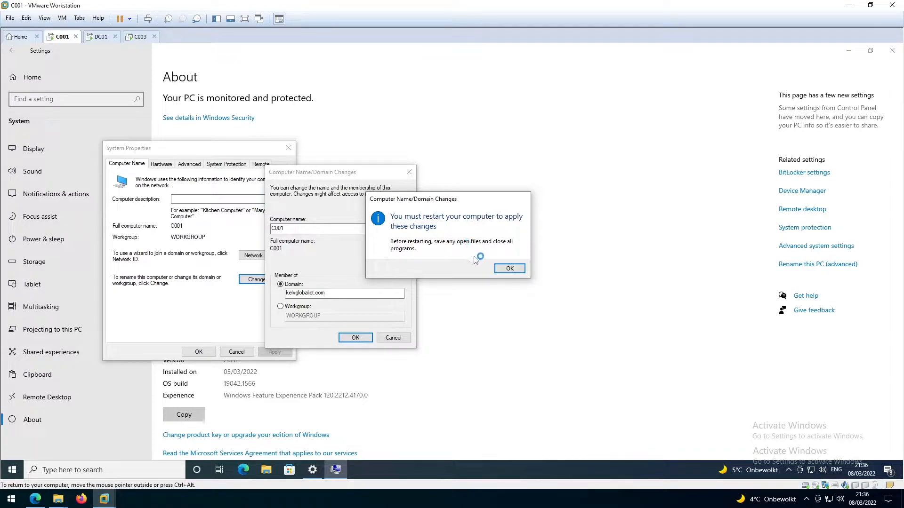
left_click(510, 269)
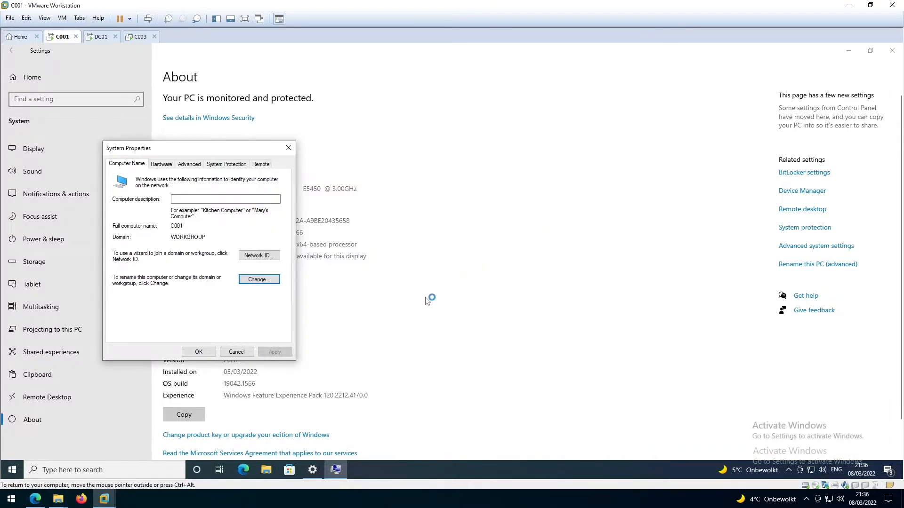
left_click(202, 353)
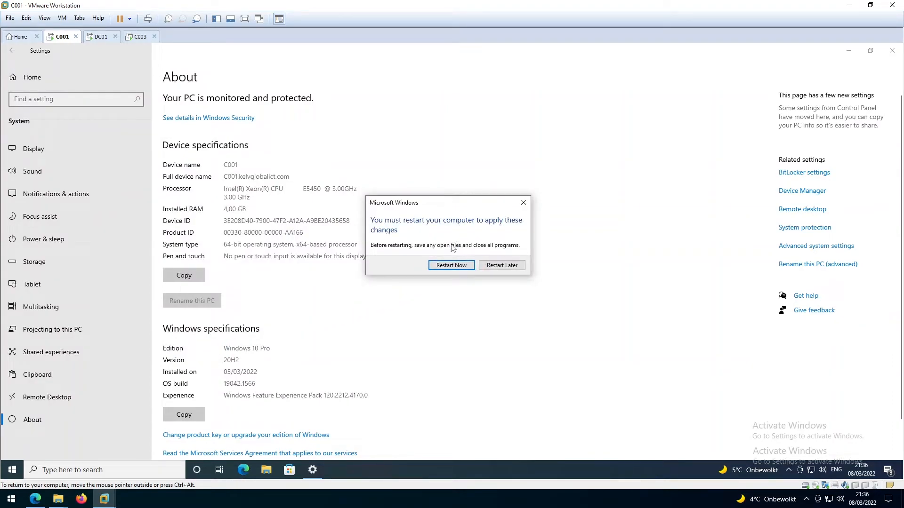
left_click(459, 267)
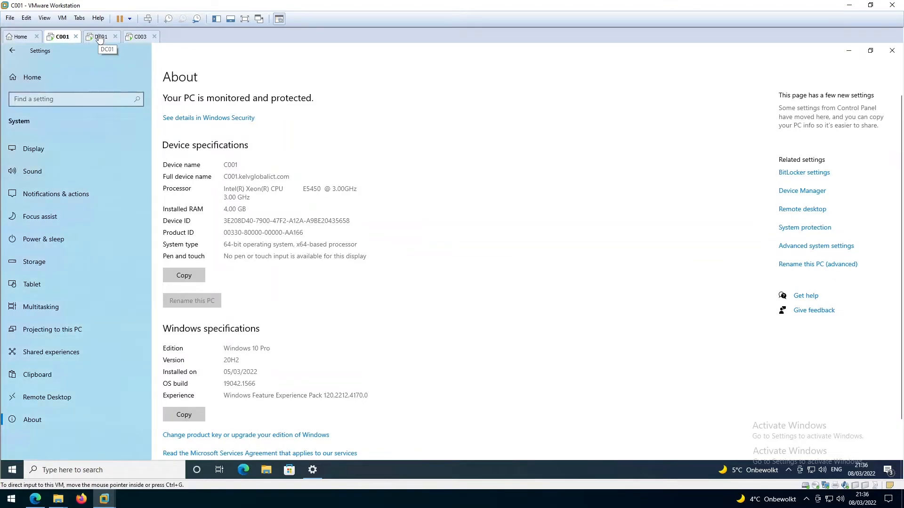
Step: On the DC01 VM, launch Active Directory Users and Computers from Tools
left_click(100, 36)
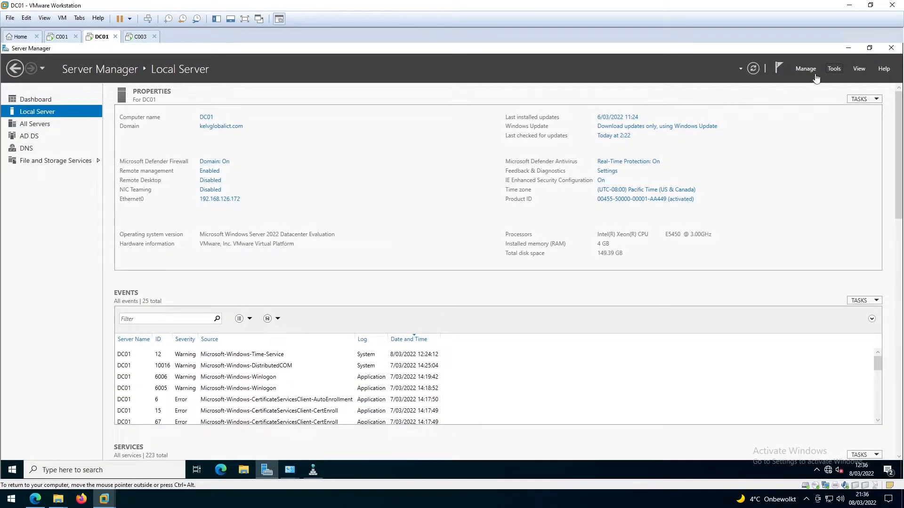
left_click(833, 71)
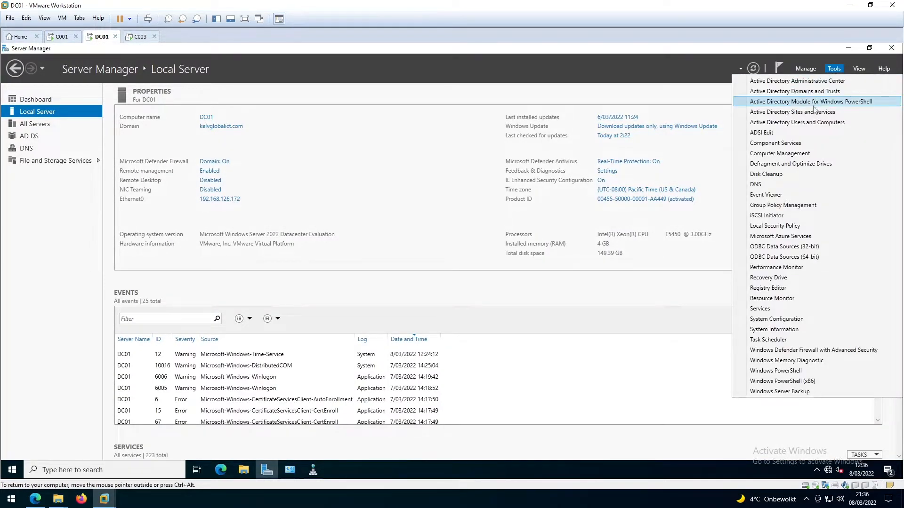
left_click(797, 124)
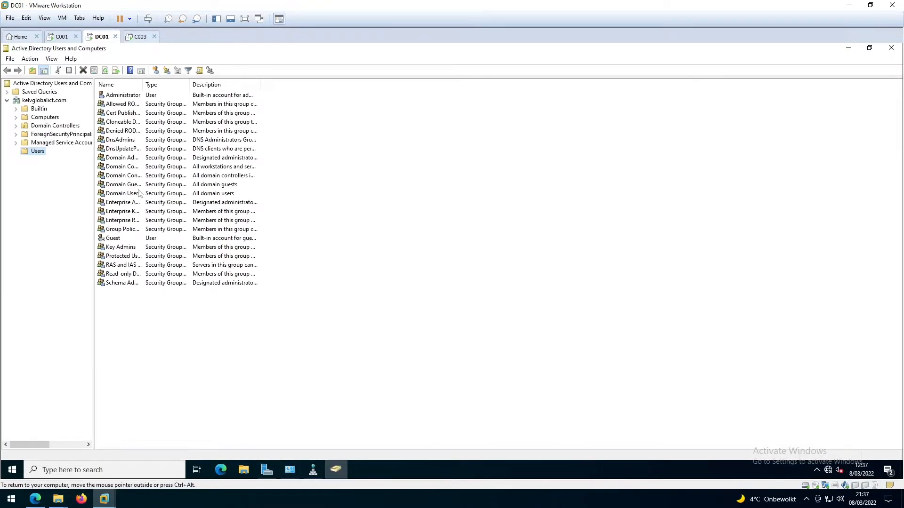
Step: Open C001's account in the Computers container and review its Operating System and Member Of tabs
left_click(44, 117)
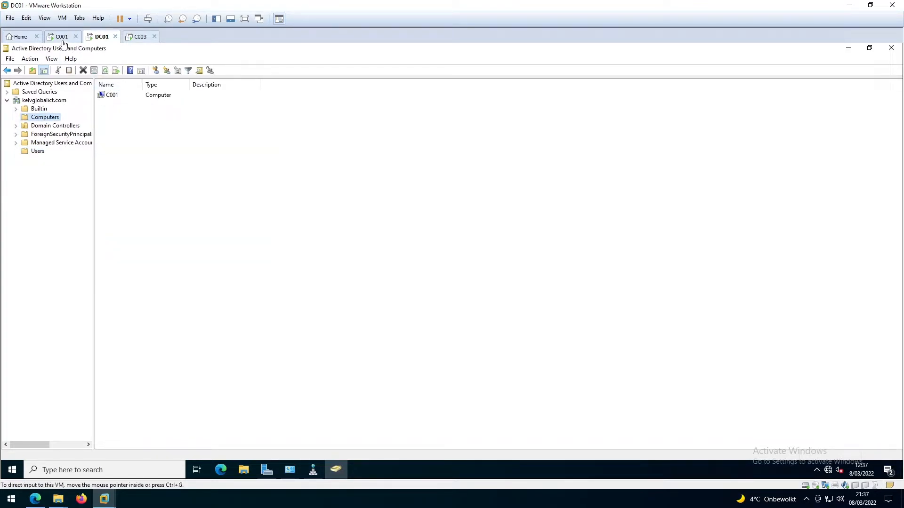
left_click(110, 95)
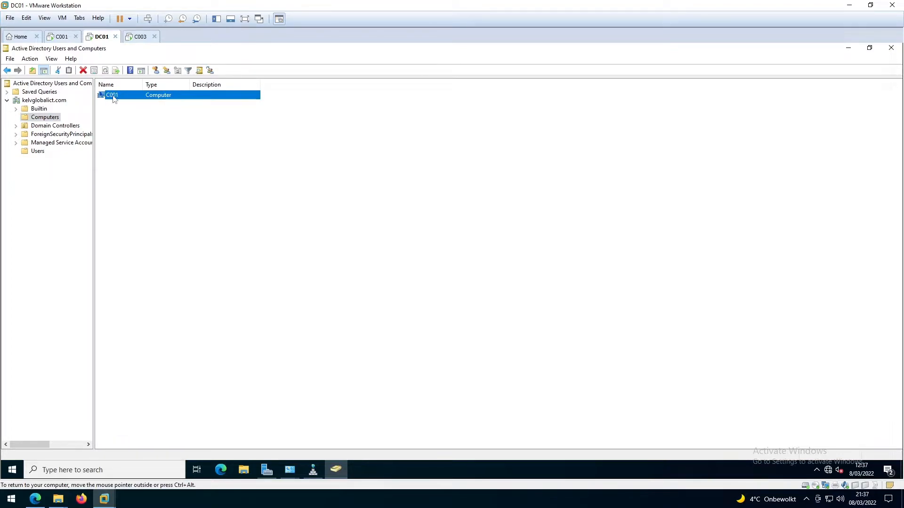
double_click(113, 96)
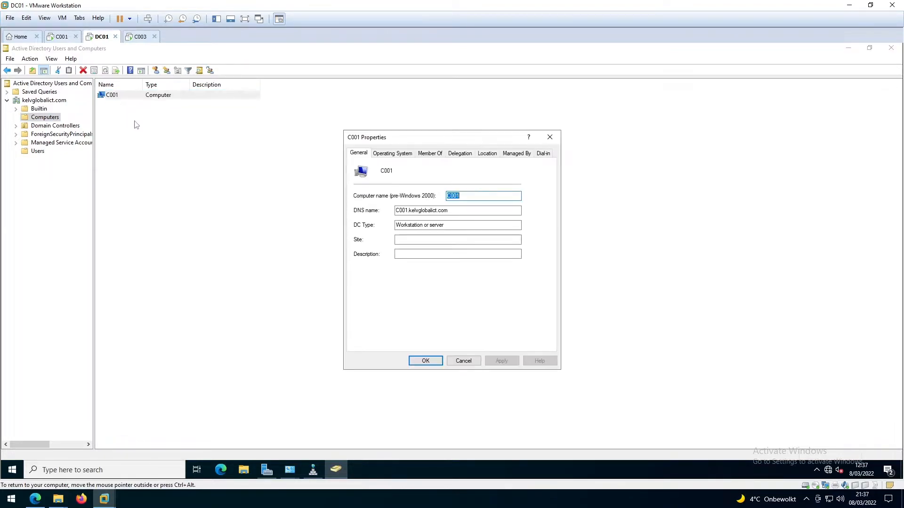
left_click(393, 153)
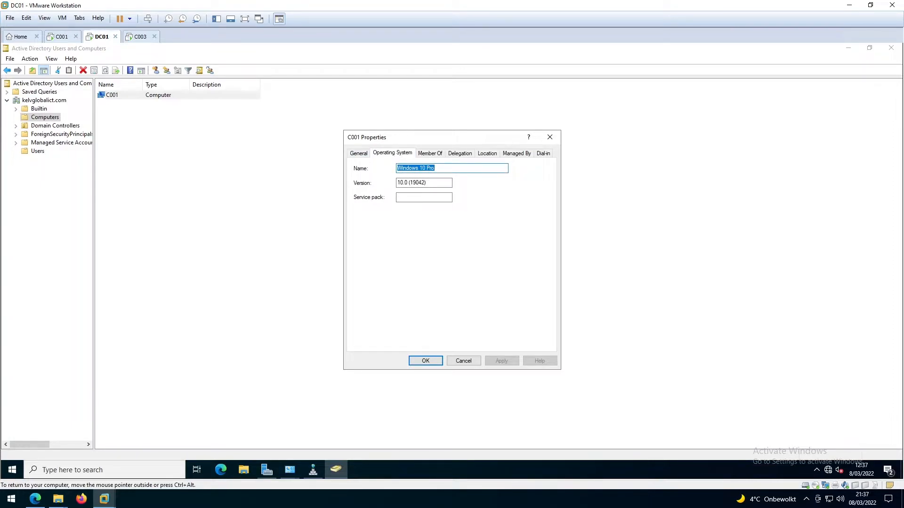
left_click(430, 153)
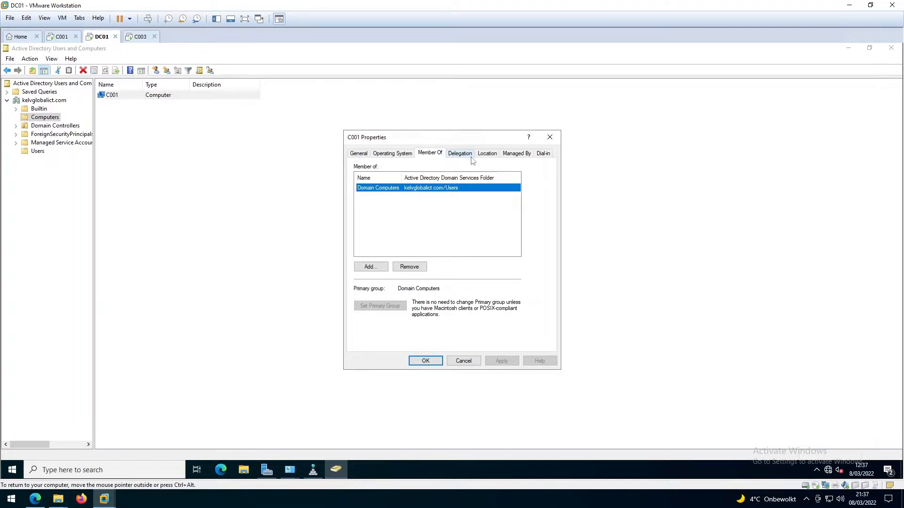
left_click(550, 137)
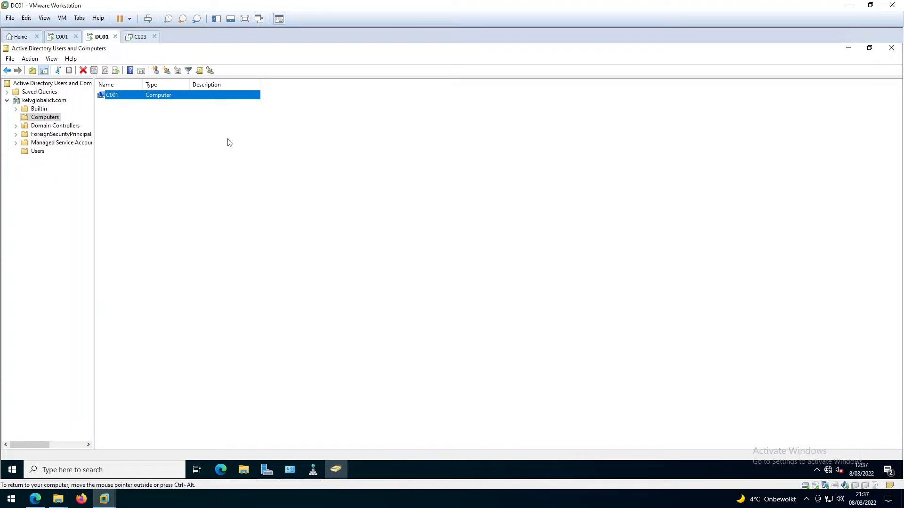
Step: Move from the C001 tab to the C003 virtual machine's desktop
left_click(61, 37)
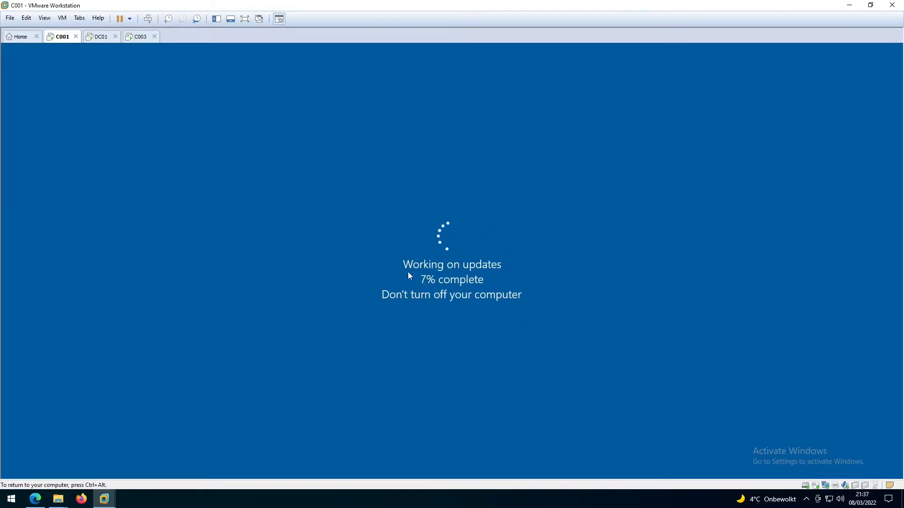
left_click(134, 38)
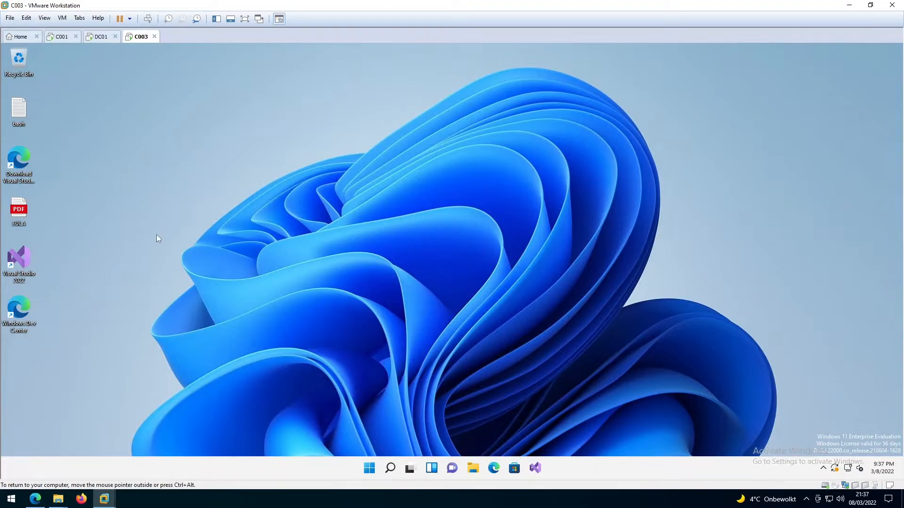
key("super+r")
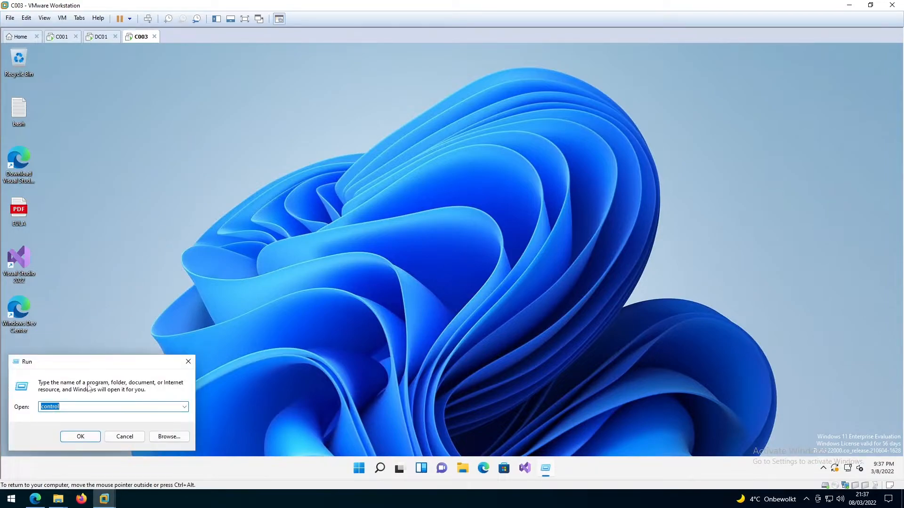
type("cmd")
left_click(80, 438)
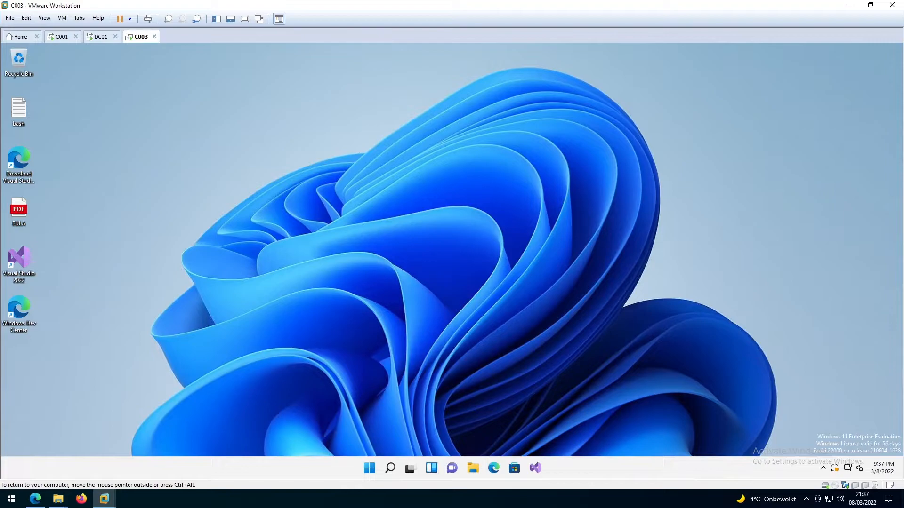
type("ping dc01")
key("Return")
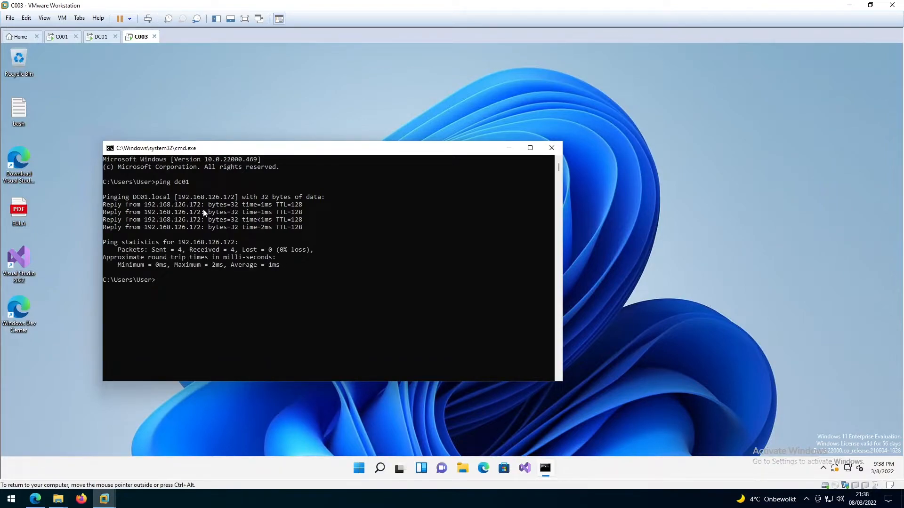
left_click(551, 148)
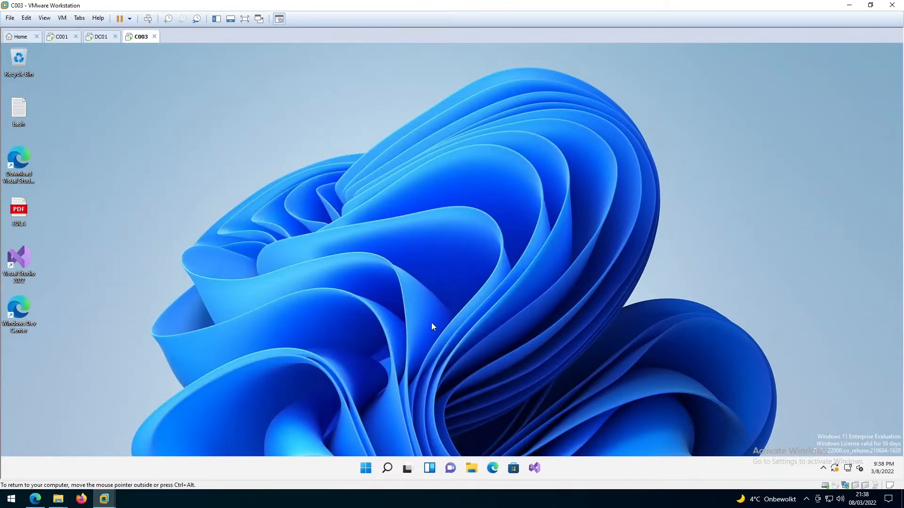
Step: Reach C003's About page in Settings and open its Domain or workgroup System Properties
left_click(370, 468)
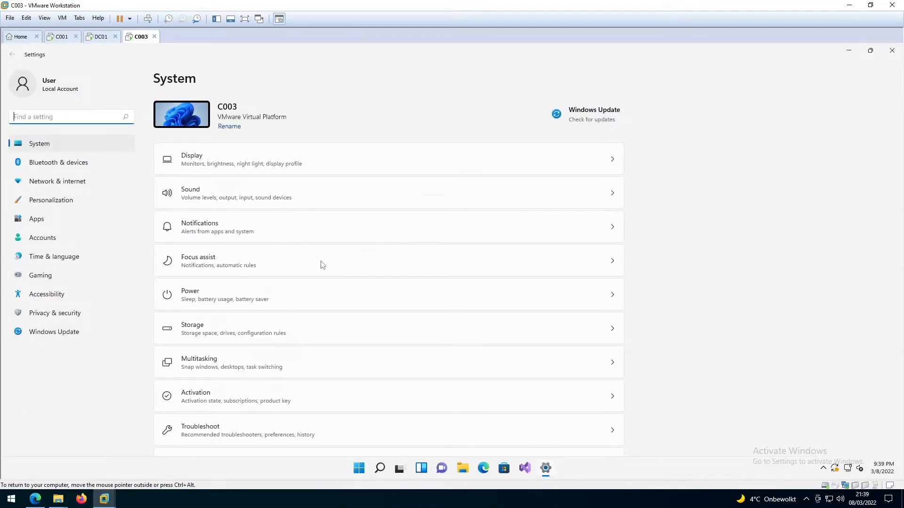
scroll(650, 270, "down", 4)
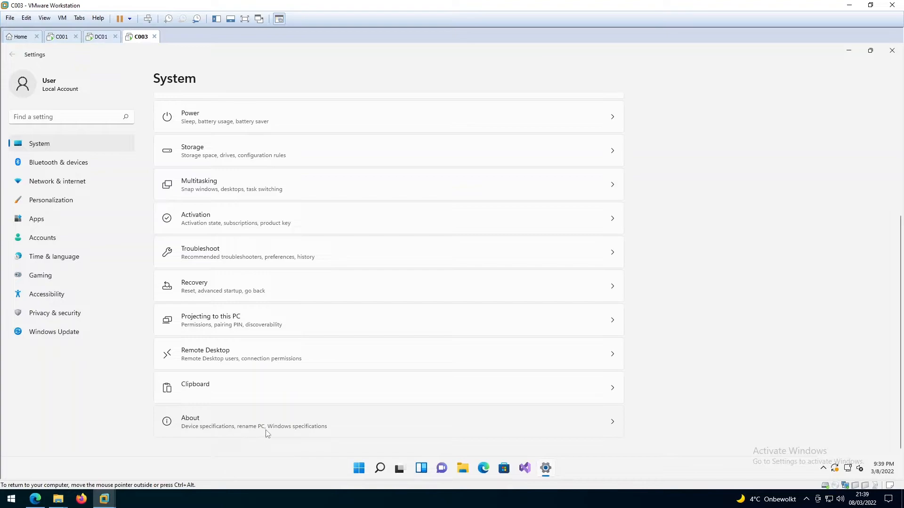
left_click(278, 432)
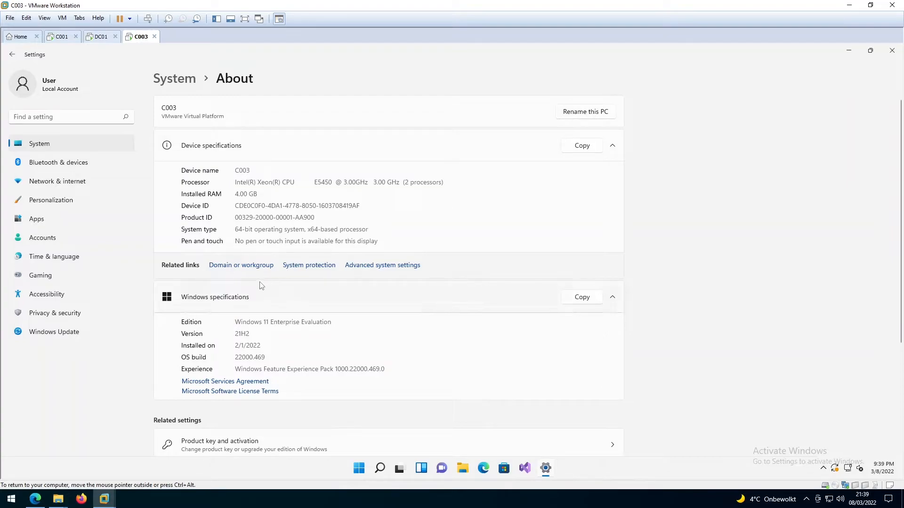
left_click(236, 267)
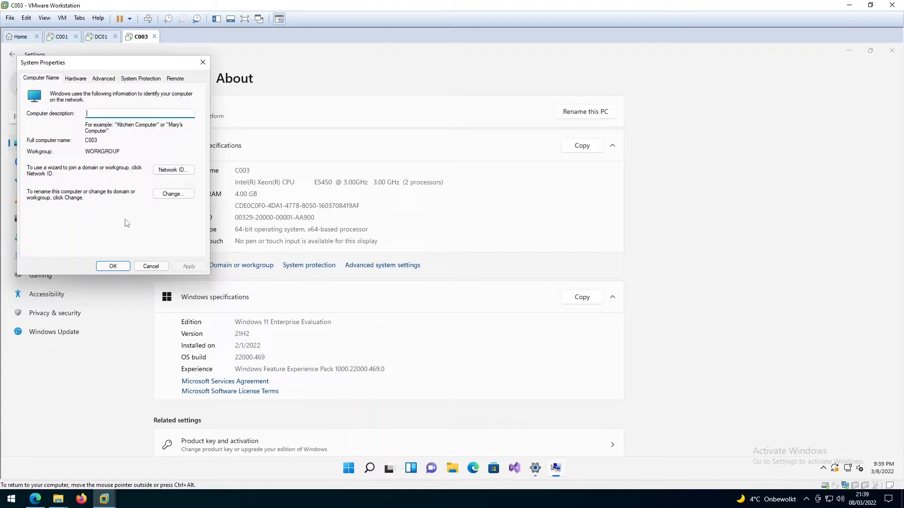
Step: Set C003 to be a member of the kelvglobalict.com domain and confirm
left_click(170, 195)
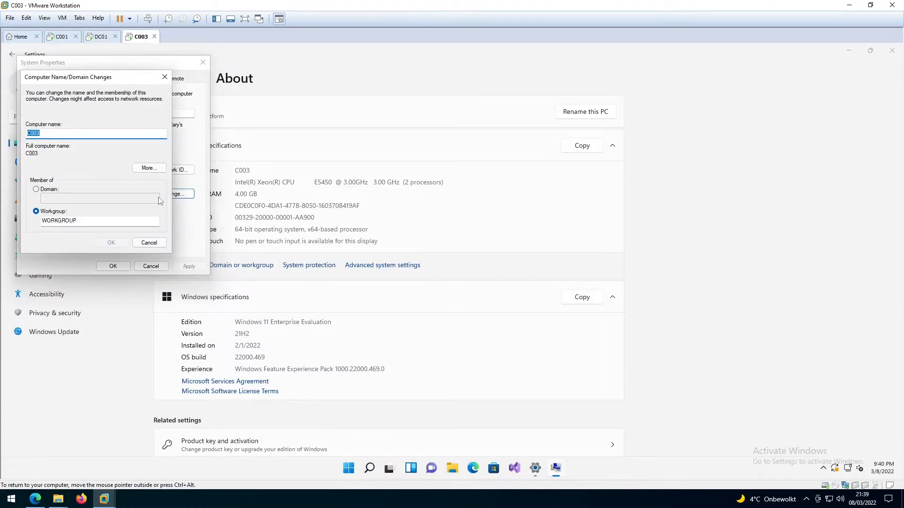
left_click(46, 190)
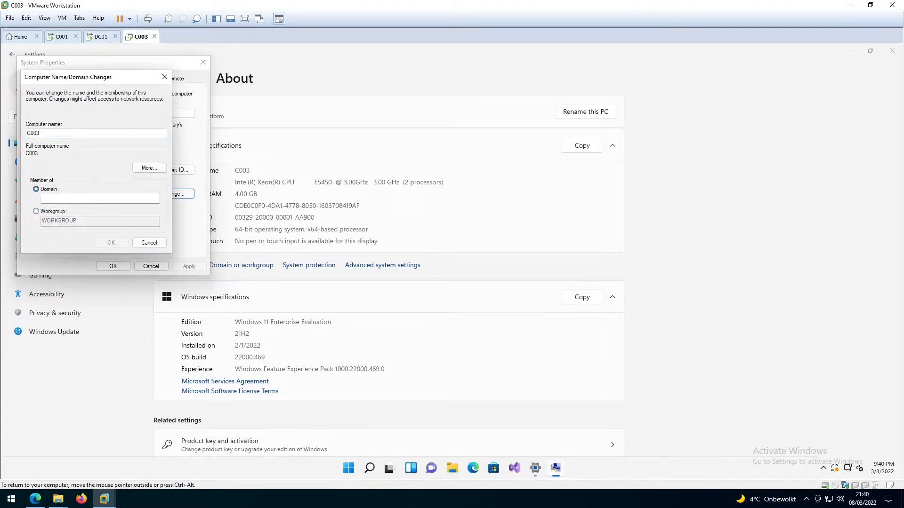
left_click(60, 198)
type("kelvi")
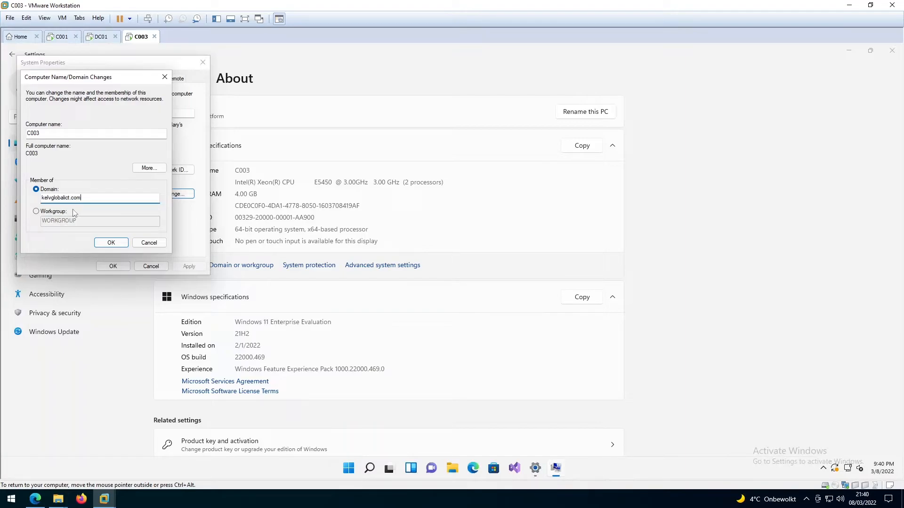
left_click(106, 243)
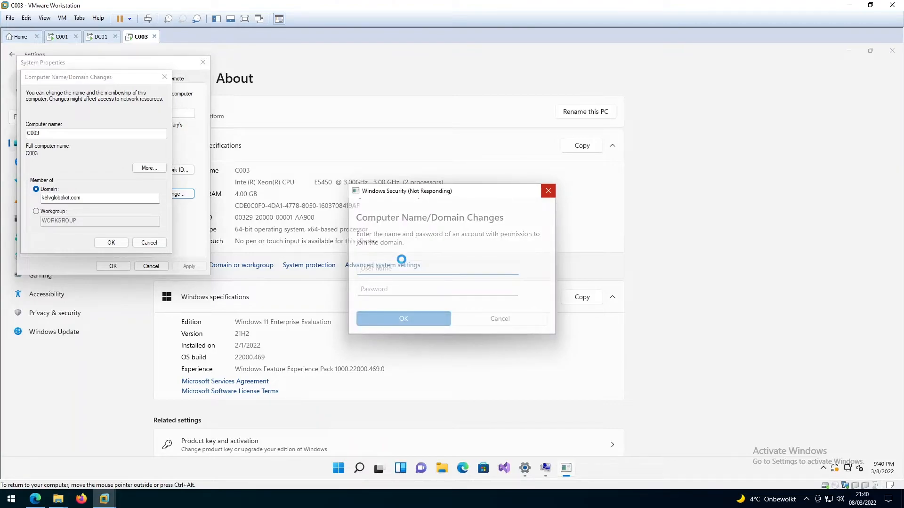
Step: Enter the administrator user name and its password to approve C003's domain join
type("admin")
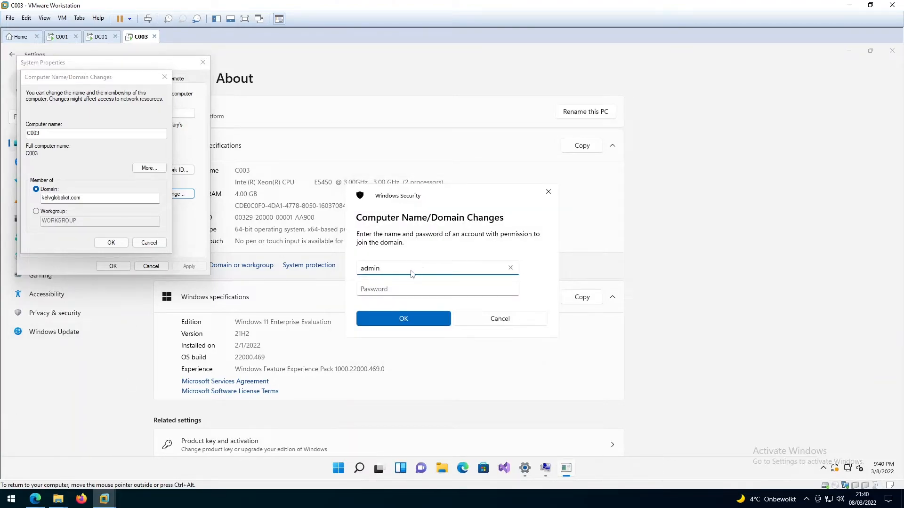
type("istrator")
key("Tab")
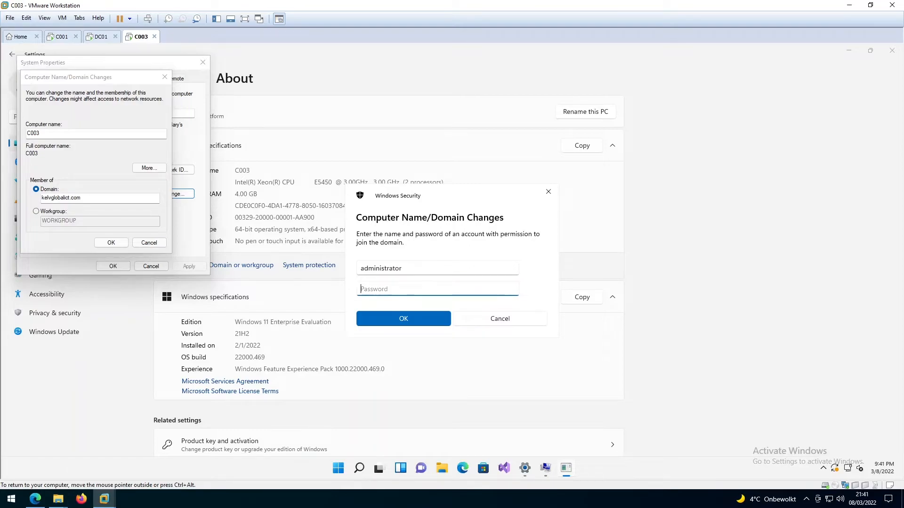
type("•••••••••")
left_click(414, 320)
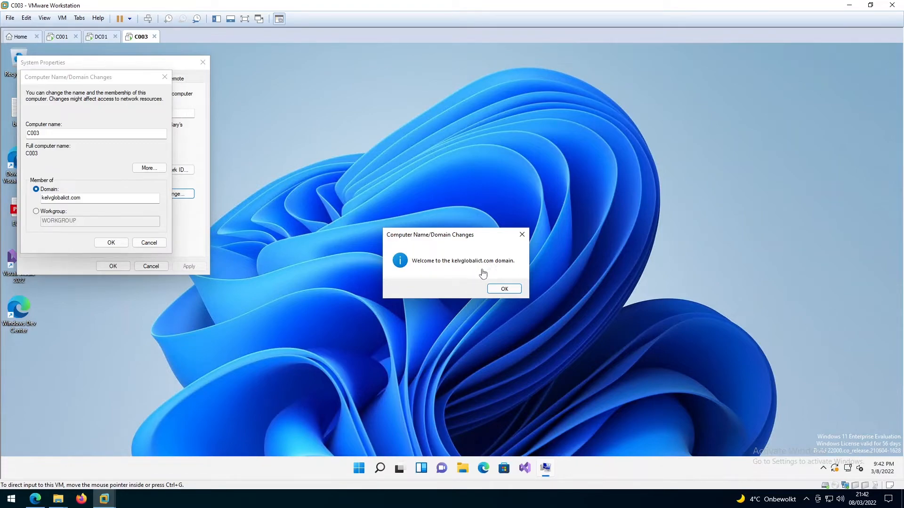
Step: Acknowledge the domain welcome and restart notices, close System Properties, and restart C003 now
left_click(489, 288)
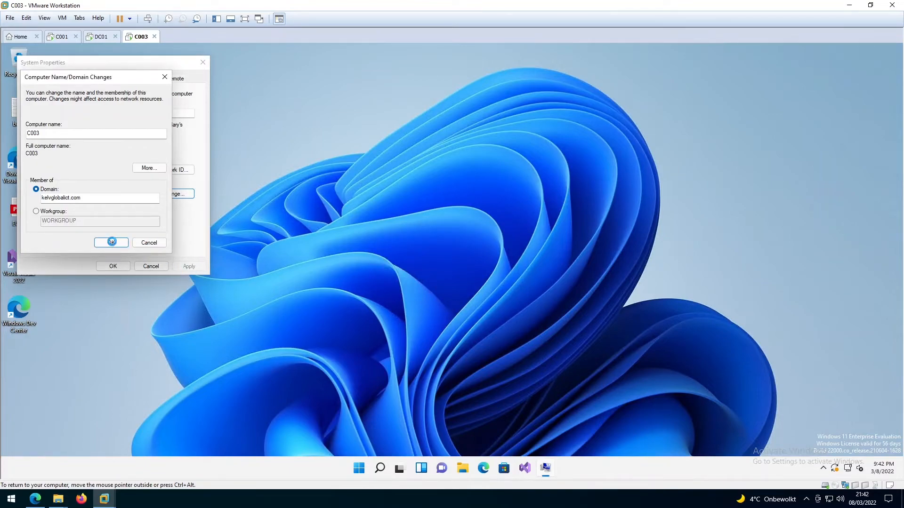
left_click(112, 242)
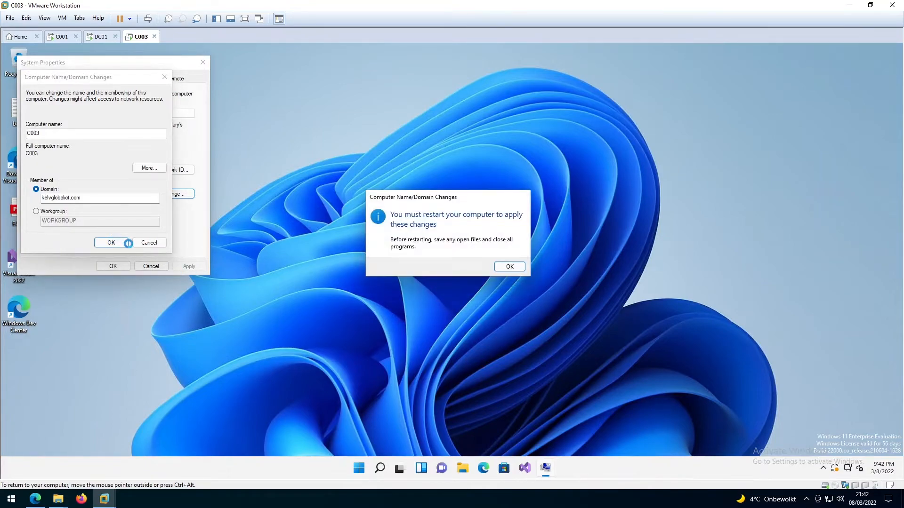
left_click(509, 266)
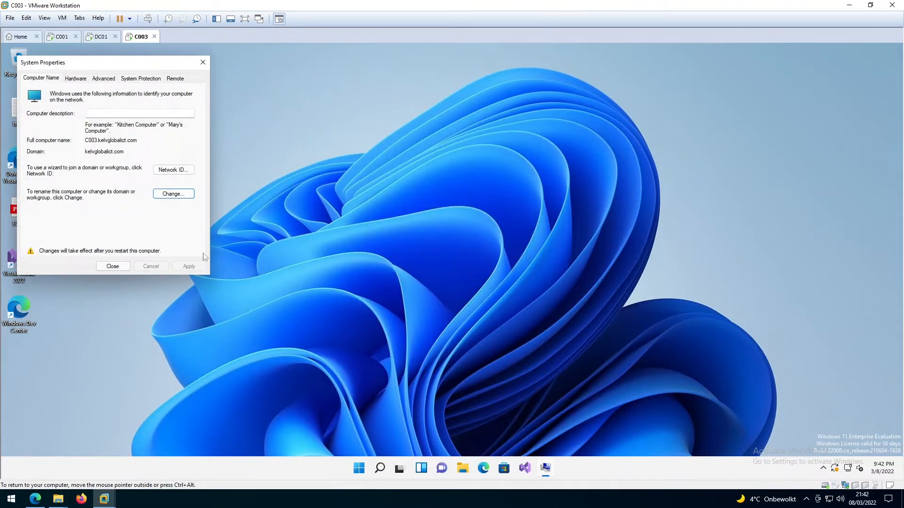
left_click(115, 266)
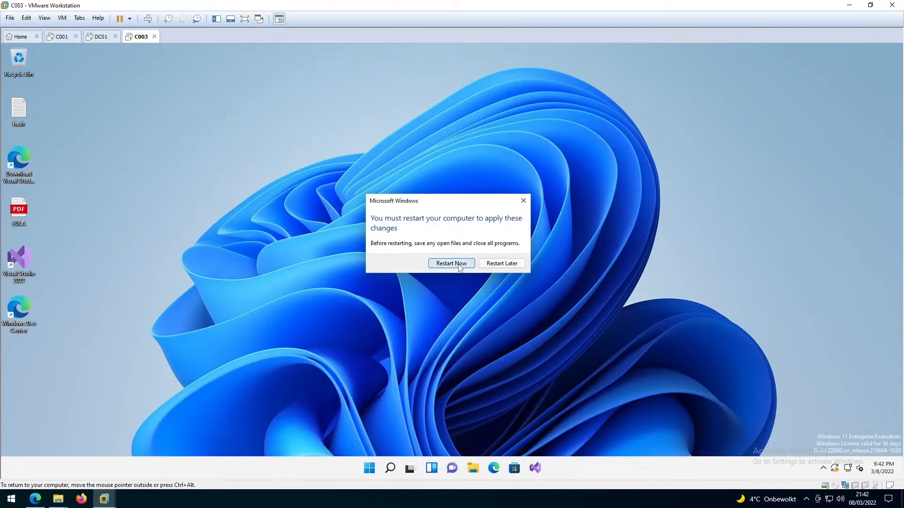
left_click(451, 264)
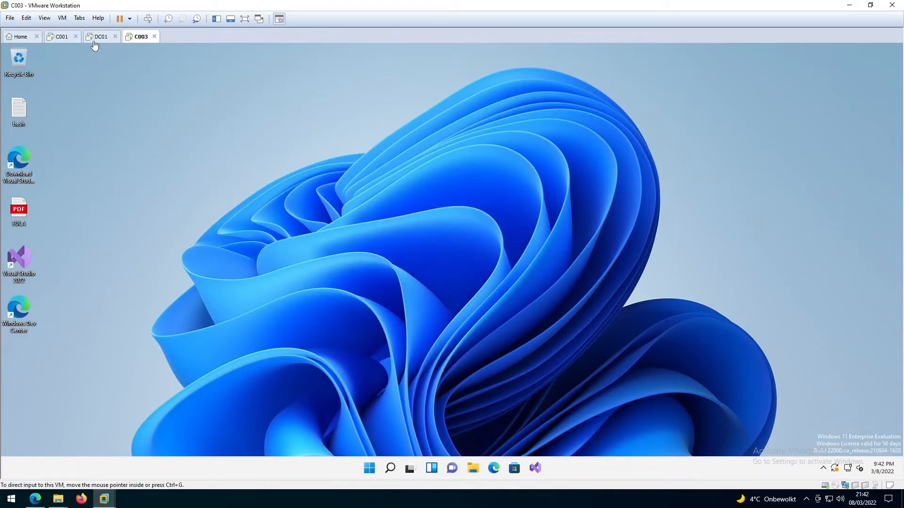
left_click(96, 39)
Step: On DC01, refresh the Computers list to show C003, and check the Domain Controllers container
left_click(149, 134)
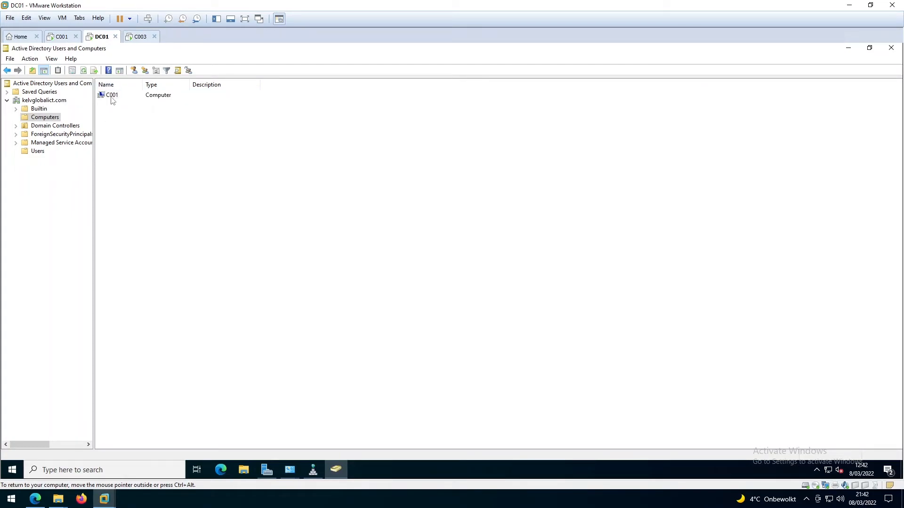
left_click(84, 71)
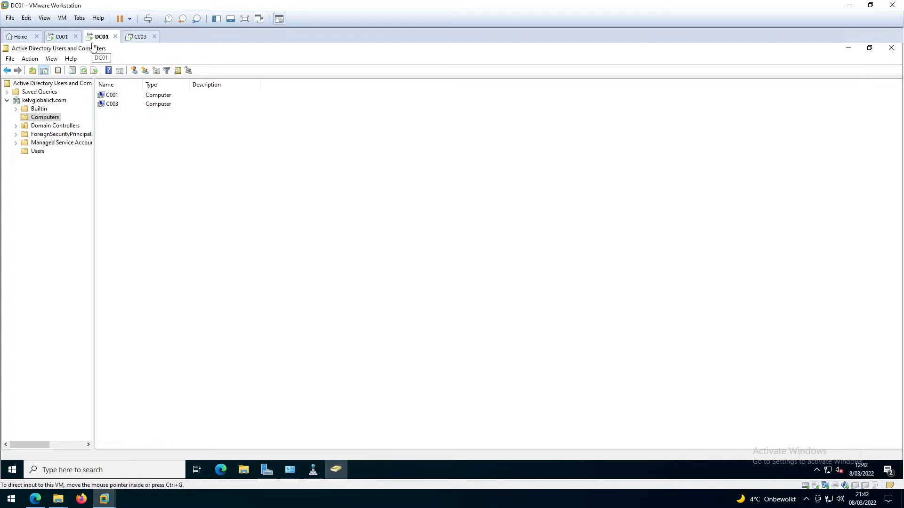
left_click(54, 127)
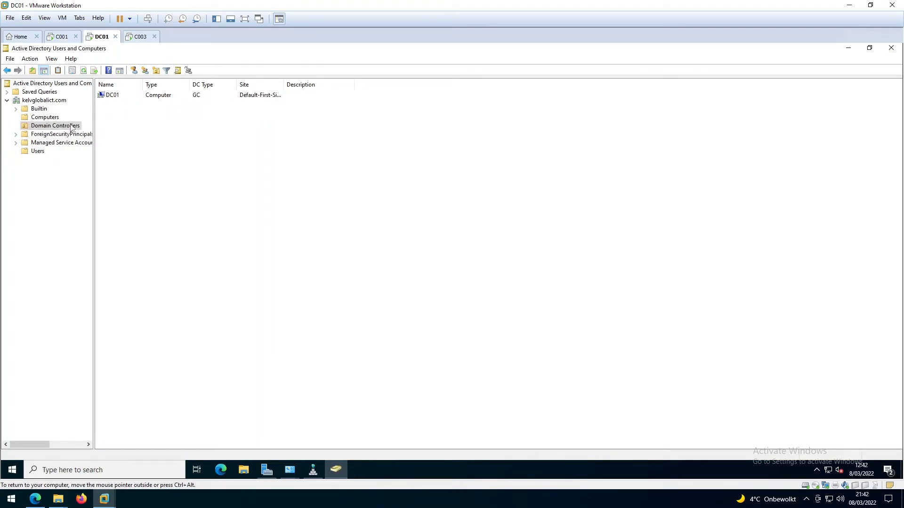
left_click(60, 37)
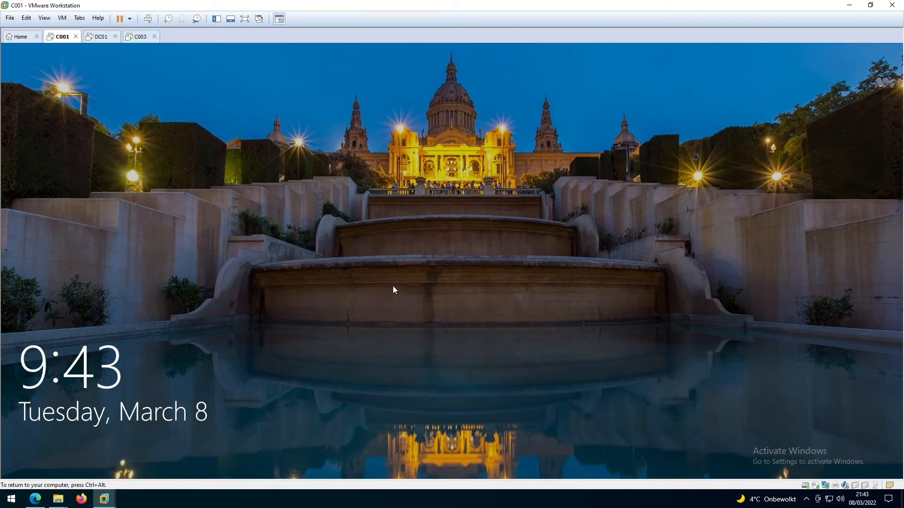
Step: Dismiss C001's lock screen and choose Other user to sign in to the KELVGLOBALICT domain
left_click(422, 277)
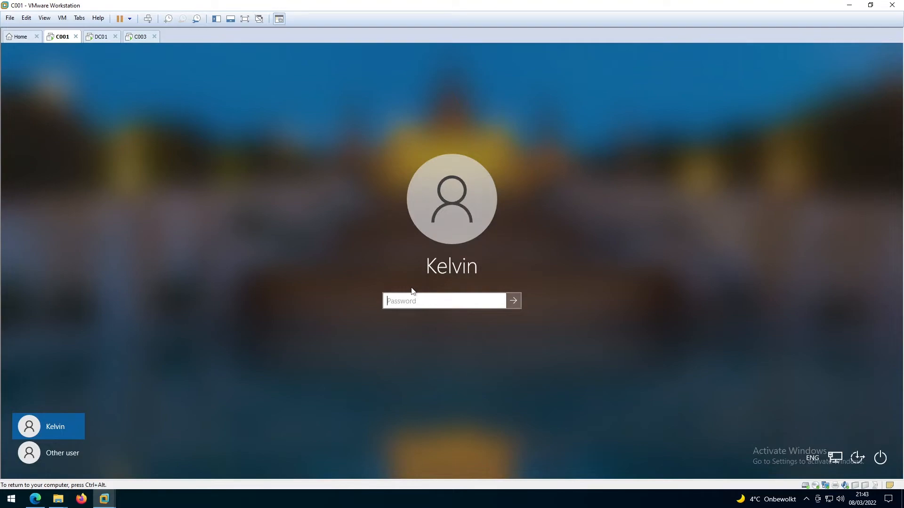
left_click(63, 447)
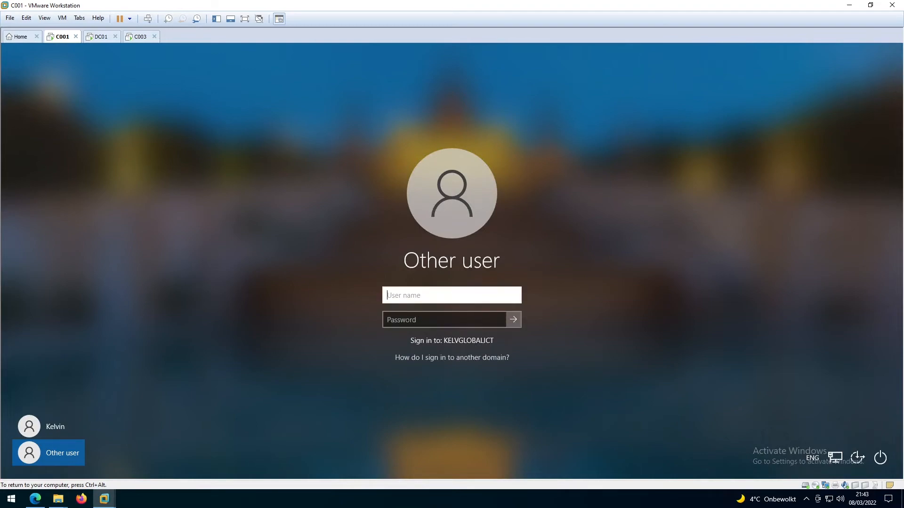
Step: Sign in to C001 as kelvglobalict\administrator with the domain administrator password
type("adminis")
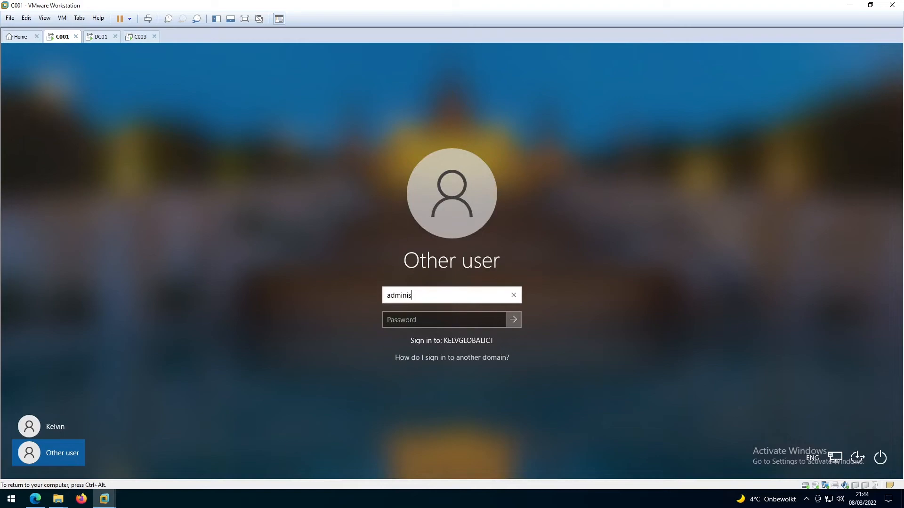
type("trator")
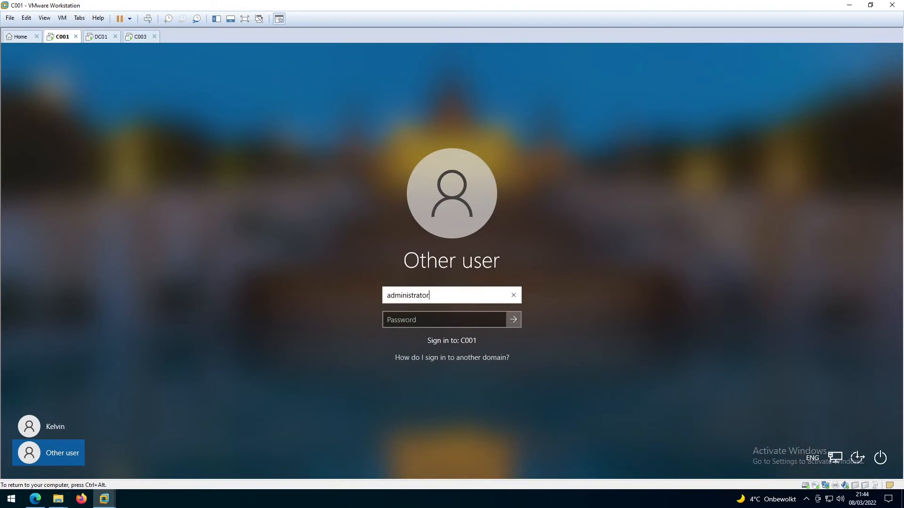
key("BackSpace")
key("BackSpace")
key("BackSpace")
key("BackSpace")
key("BackSpace")
key("BackSpace")
key("BackSpace")
key("BackSpace")
key("BackSpace")
key("BackSpace")
key("BackSpace")
key("BackSpace")
key("BackSpace")
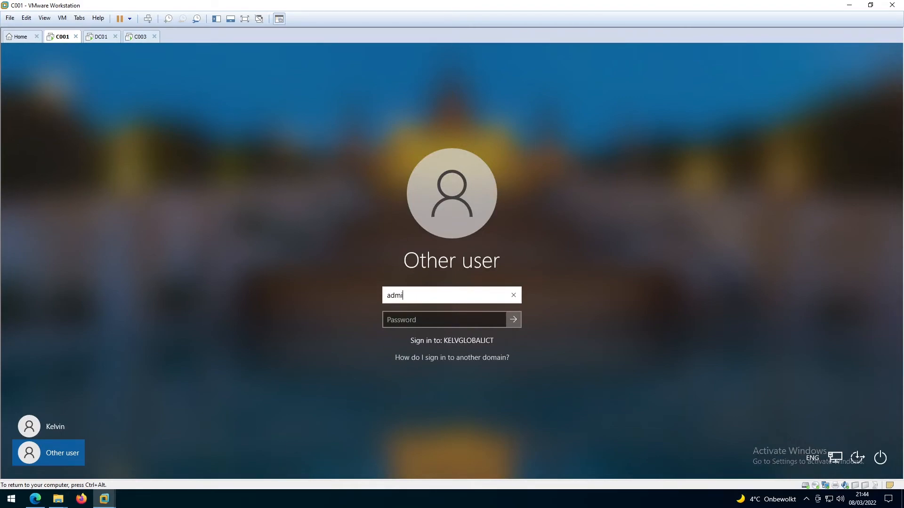
type(".")
type("\\")
key("BackSpace")
key("BackSpace")
type("kelvglobalict\\")
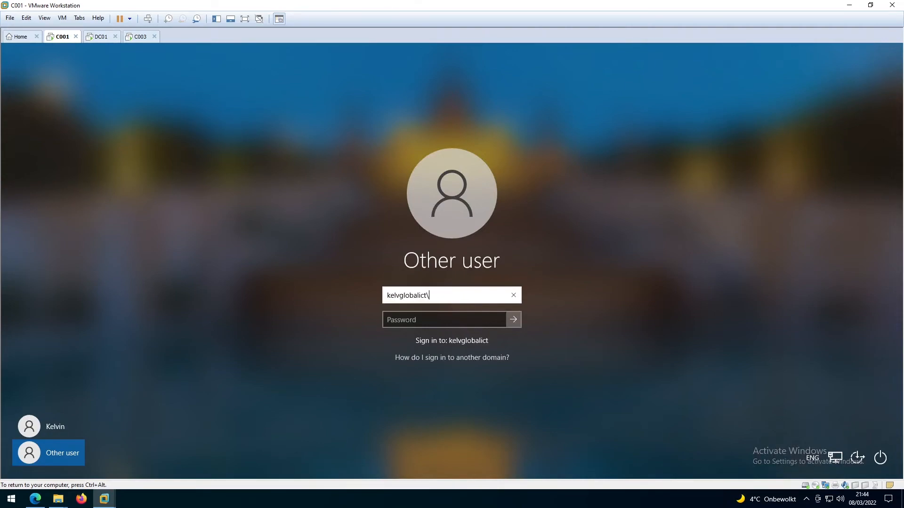
type("administrator")
key("Tab")
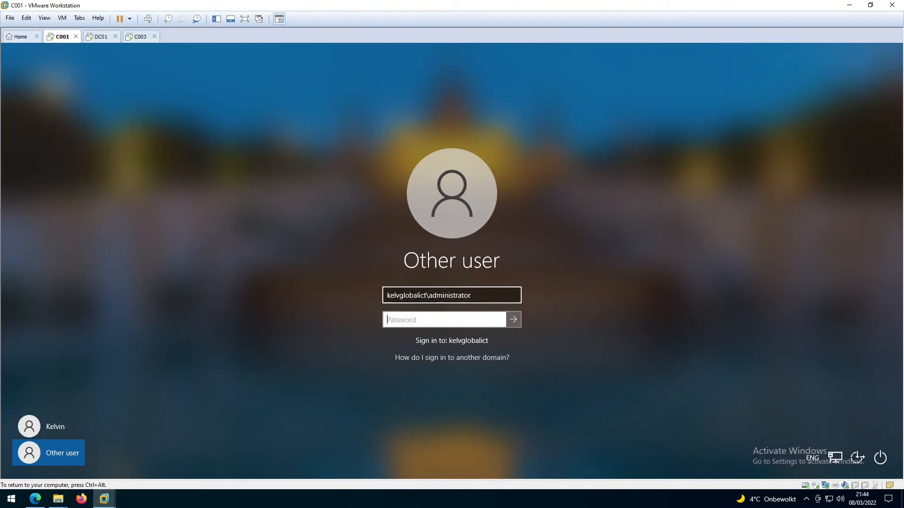
type("••••••••")
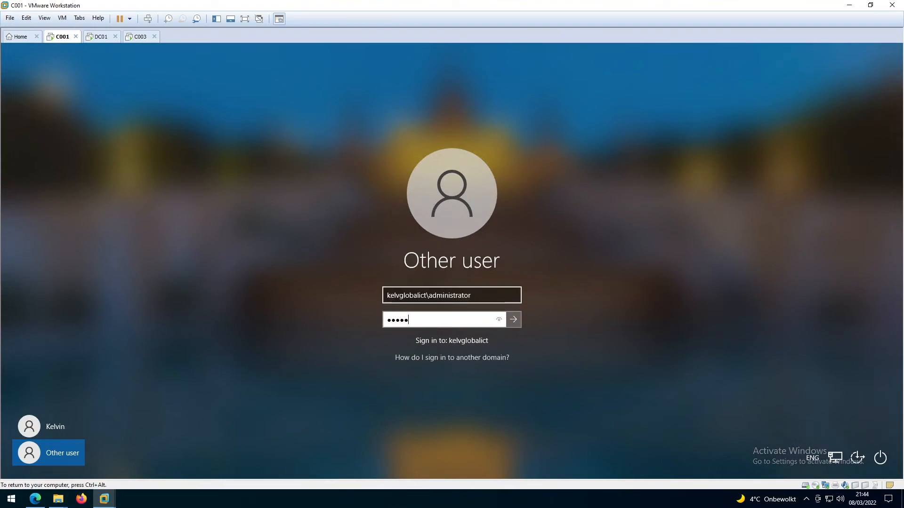
type("•")
left_click(513, 320)
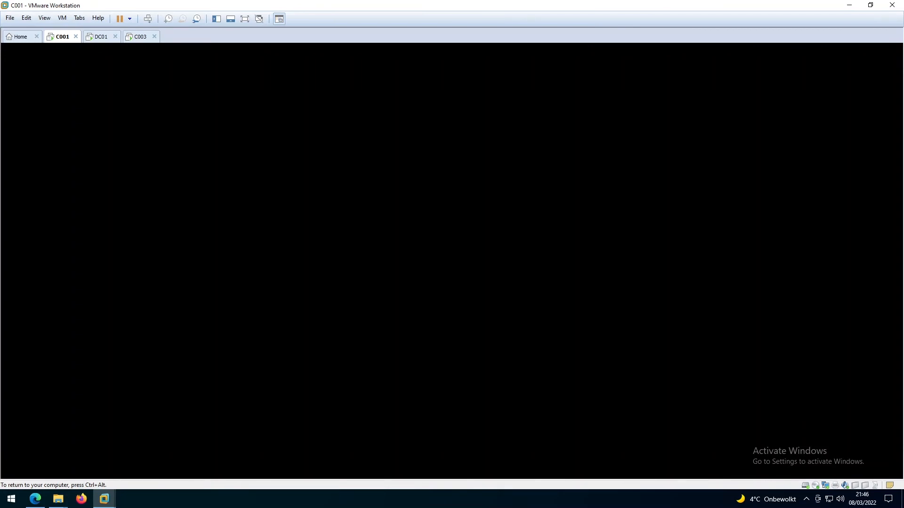
Step: Release input from C001, view C003 while it restarts, then return to C001
key("ctrl+alt")
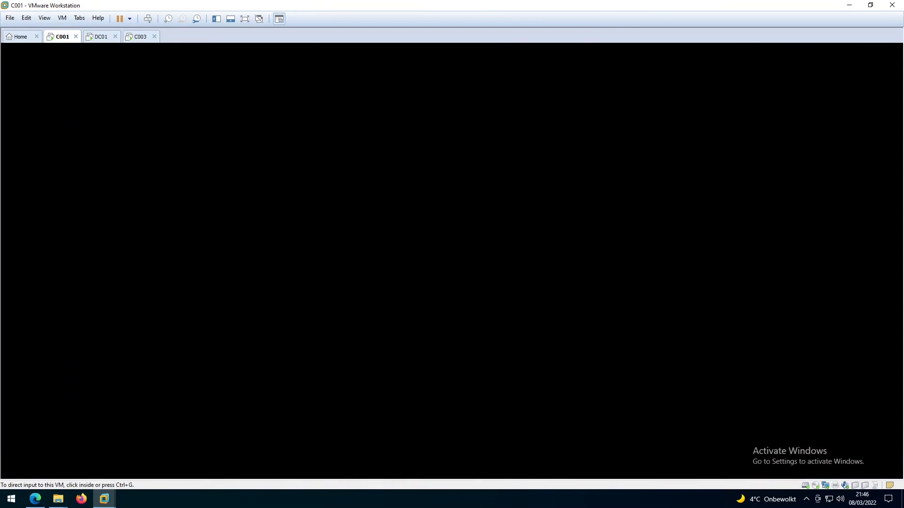
left_click(134, 40)
left_click(395, 262)
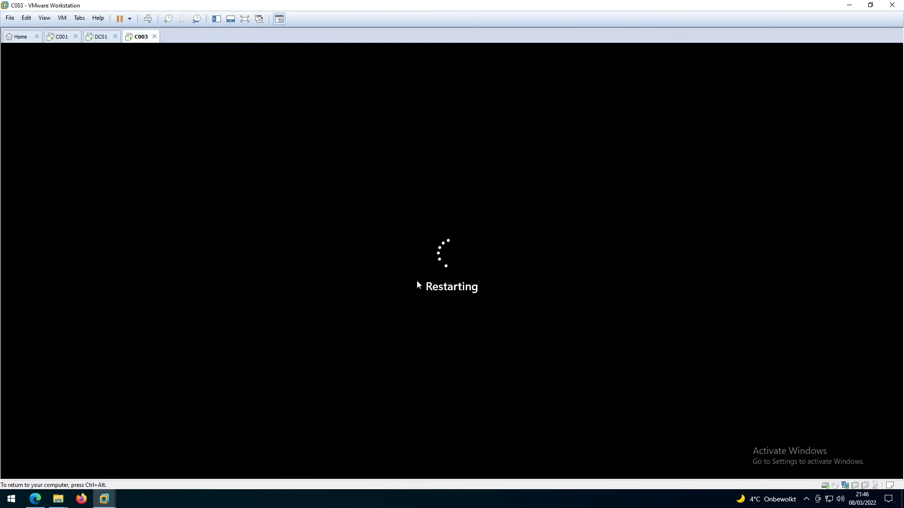
left_click(59, 41)
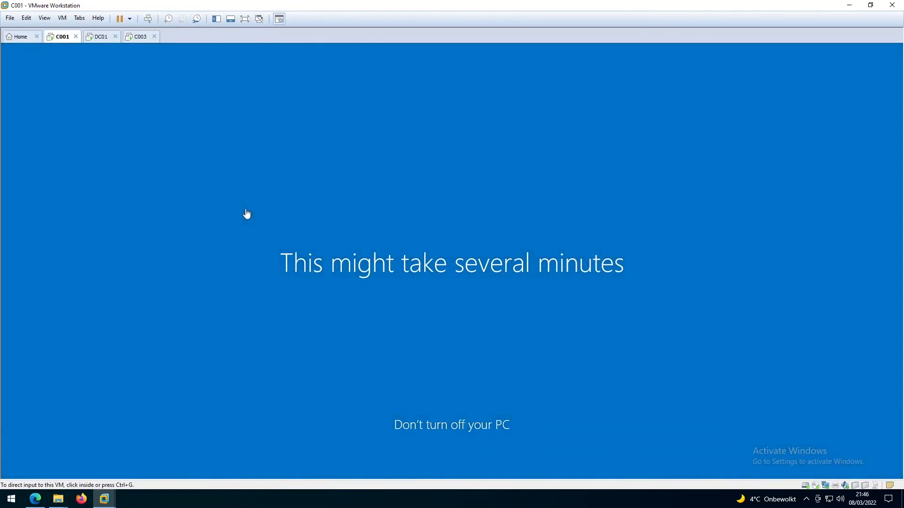